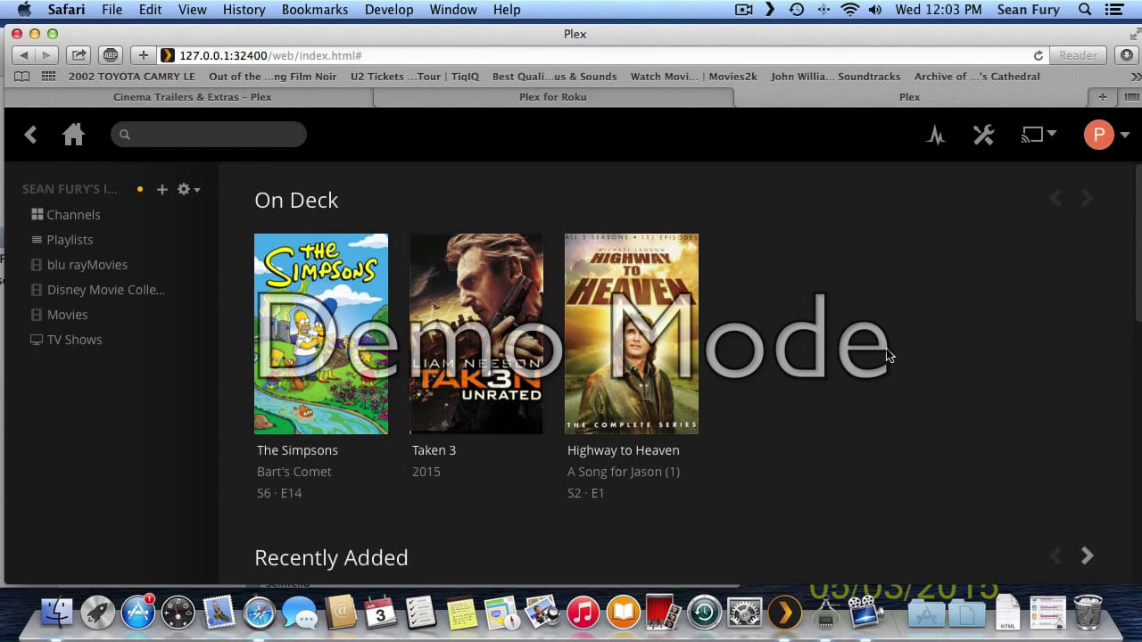
Open MacX DVD Ripper Mac Free Edition from the installed applications.
click(924, 611)
scroll(776, 428, down, 5)
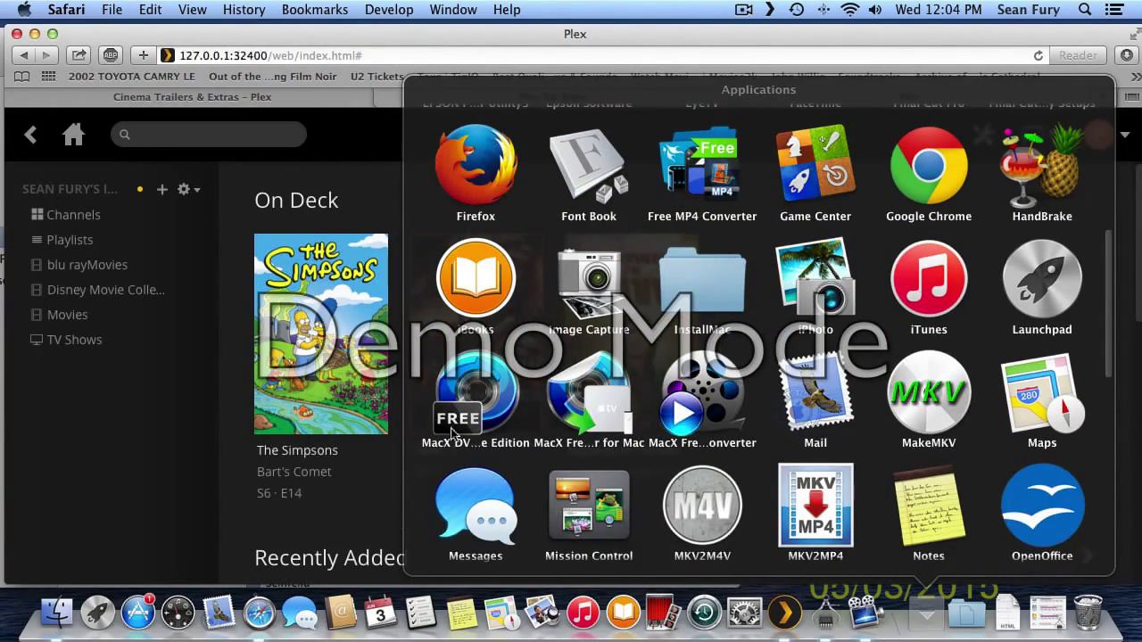
scroll(461, 406, down, 1)
click(461, 403)
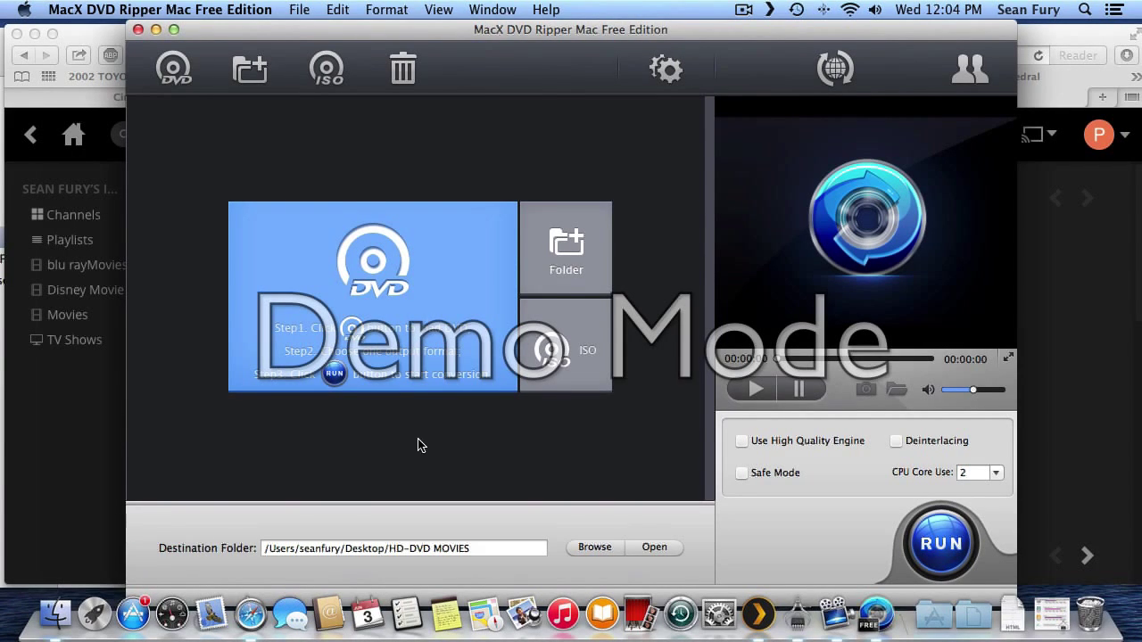
Load the Monster_House DVD disc as the source and choose the Apple TV (MPEG4) output profile.
click(374, 263)
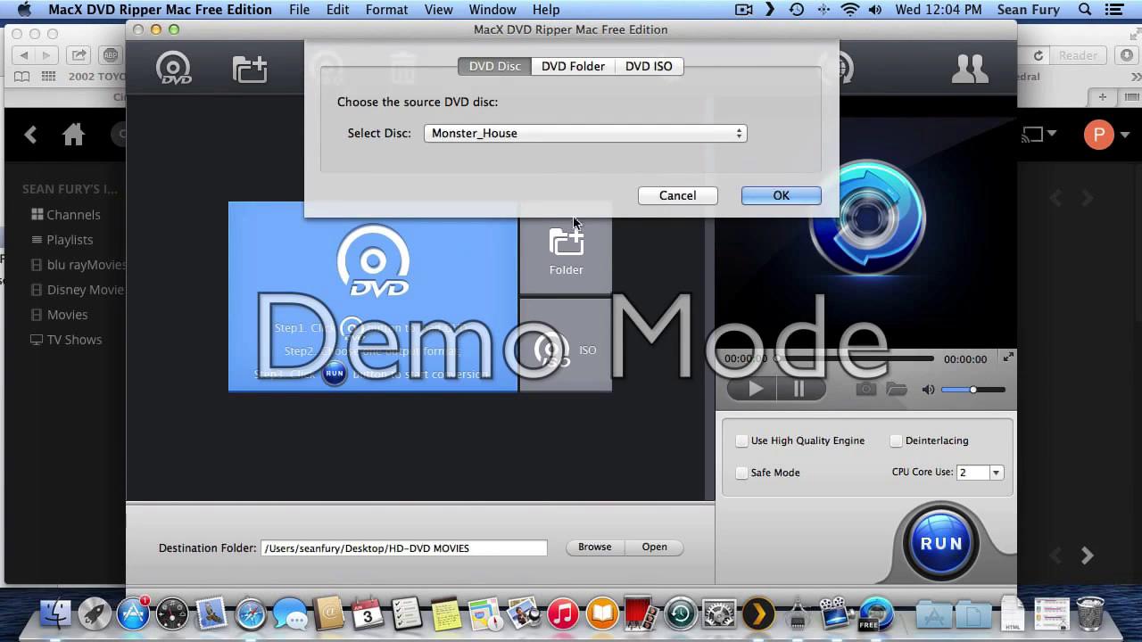
click(763, 196)
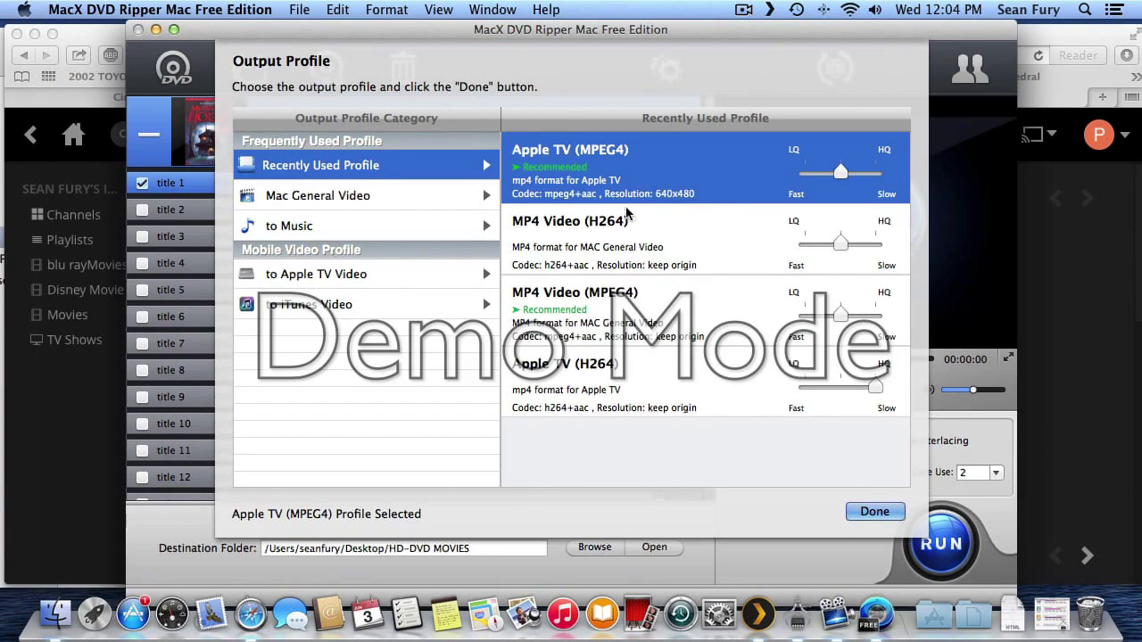
click(874, 511)
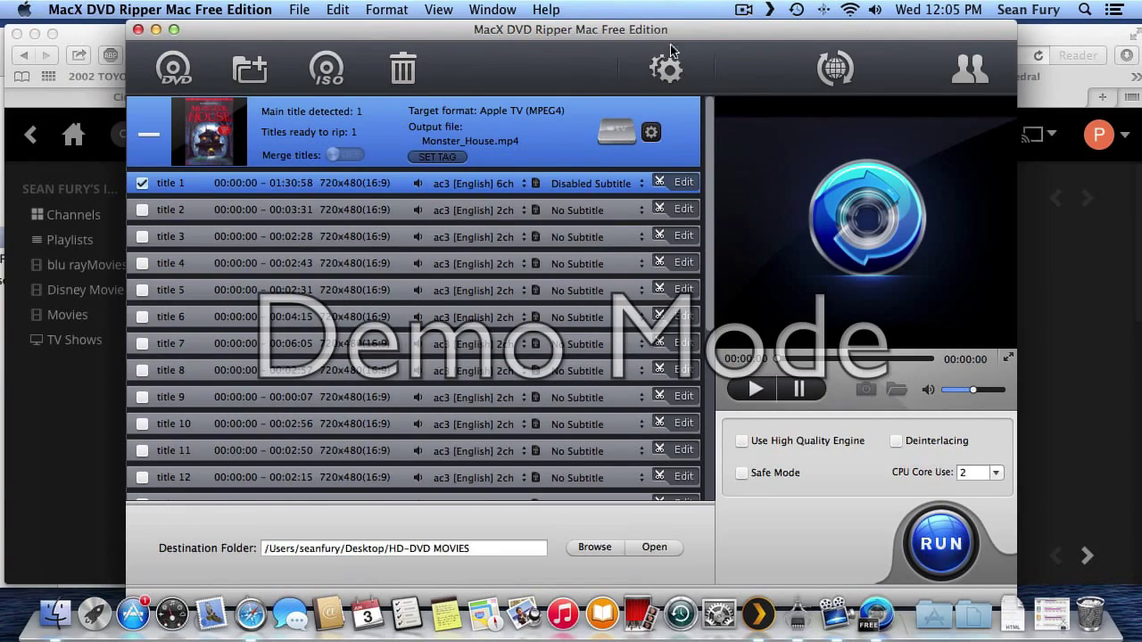
Minimise the Plex browser window to uncover the windows behind it.
drag(1041, 37, 1048, 94)
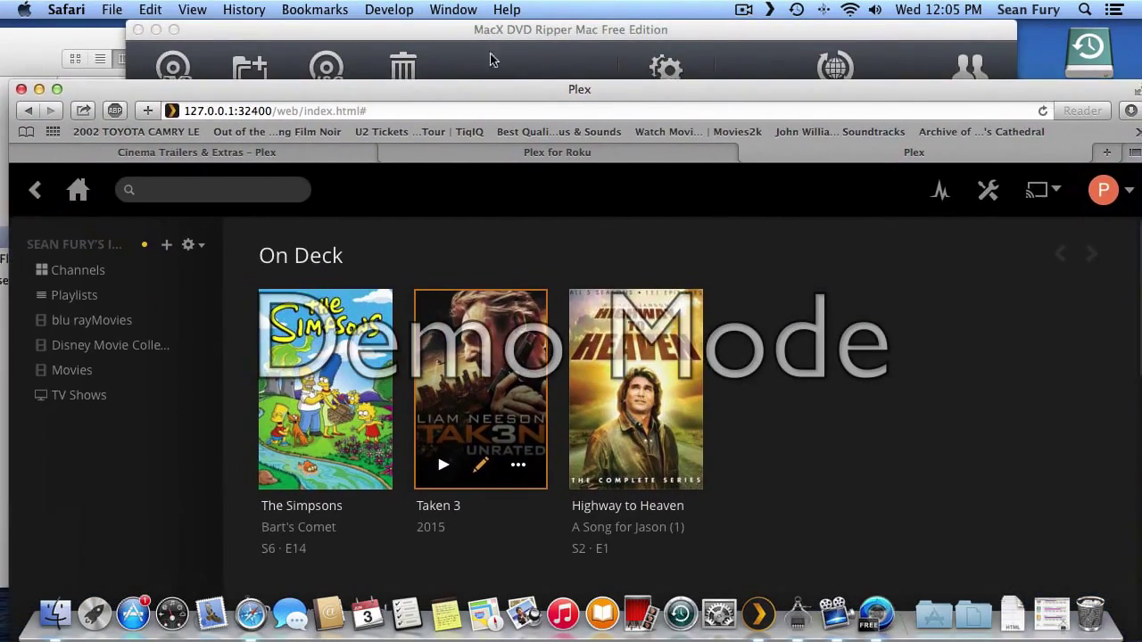
click(43, 46)
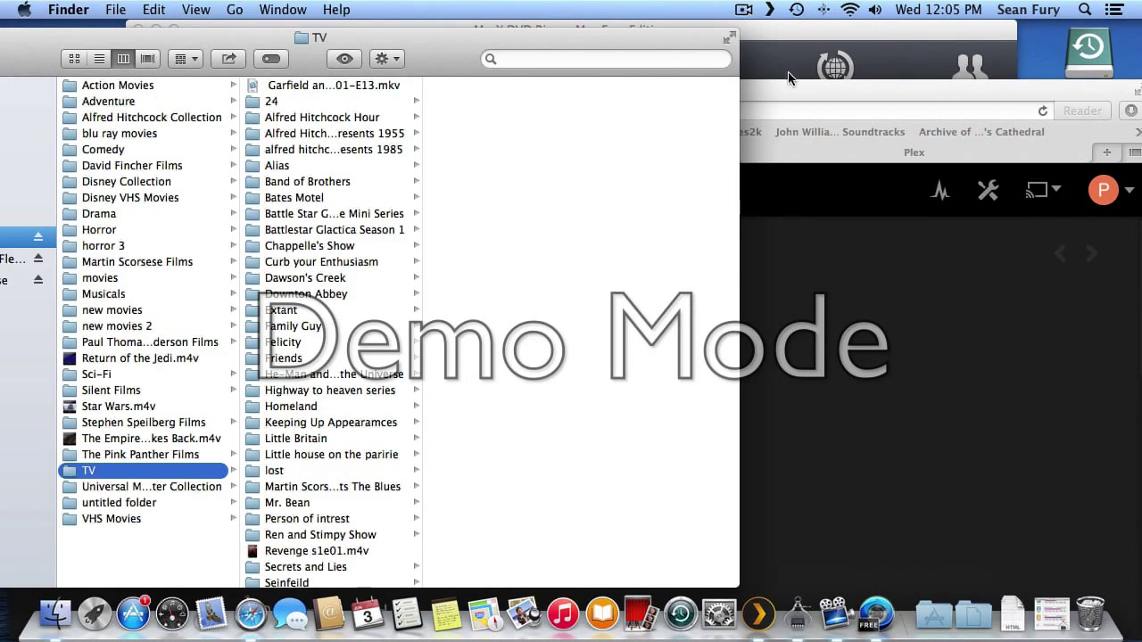
drag(785, 82, 750, 139)
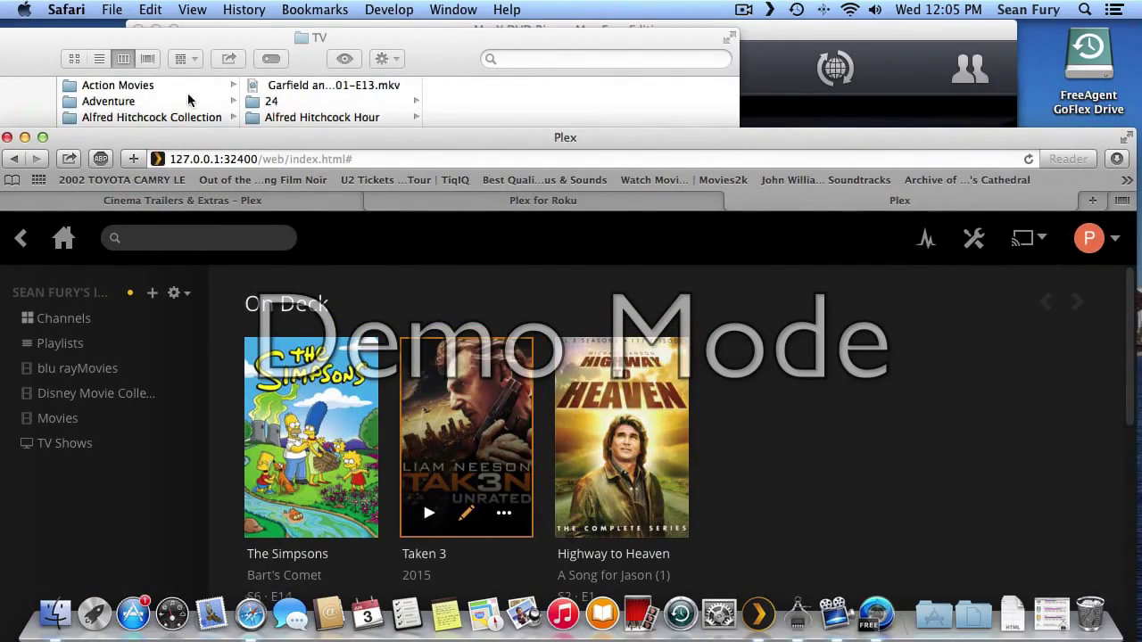
click(25, 137)
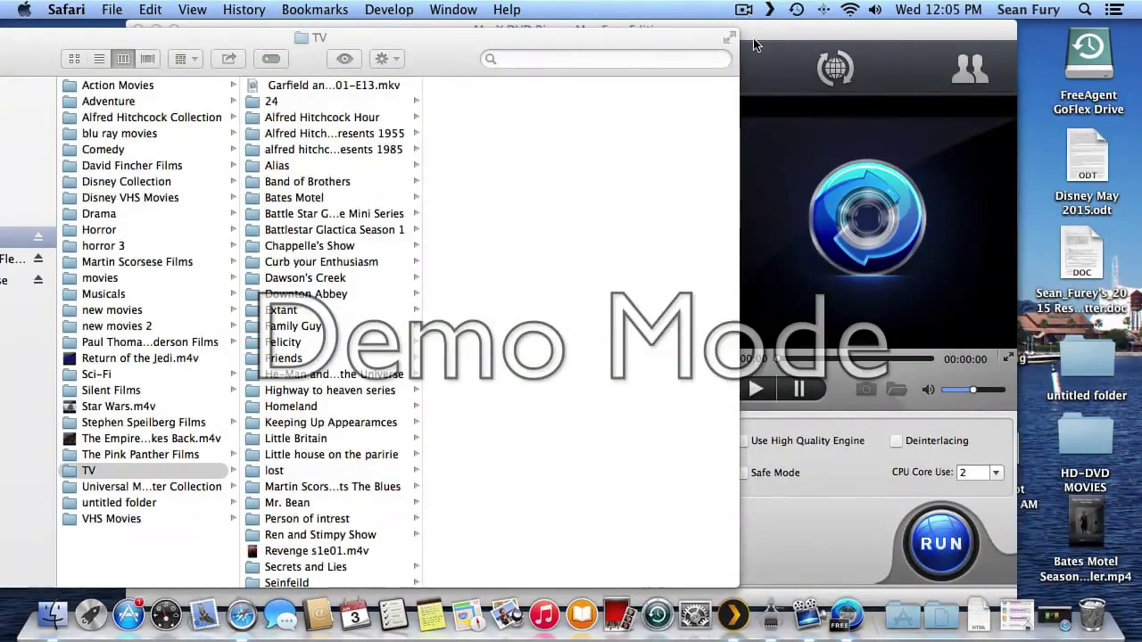
Move the MacX DVD Ripper window aside and bring the HD-DVD MOVIES Finder window to the front.
click(754, 44)
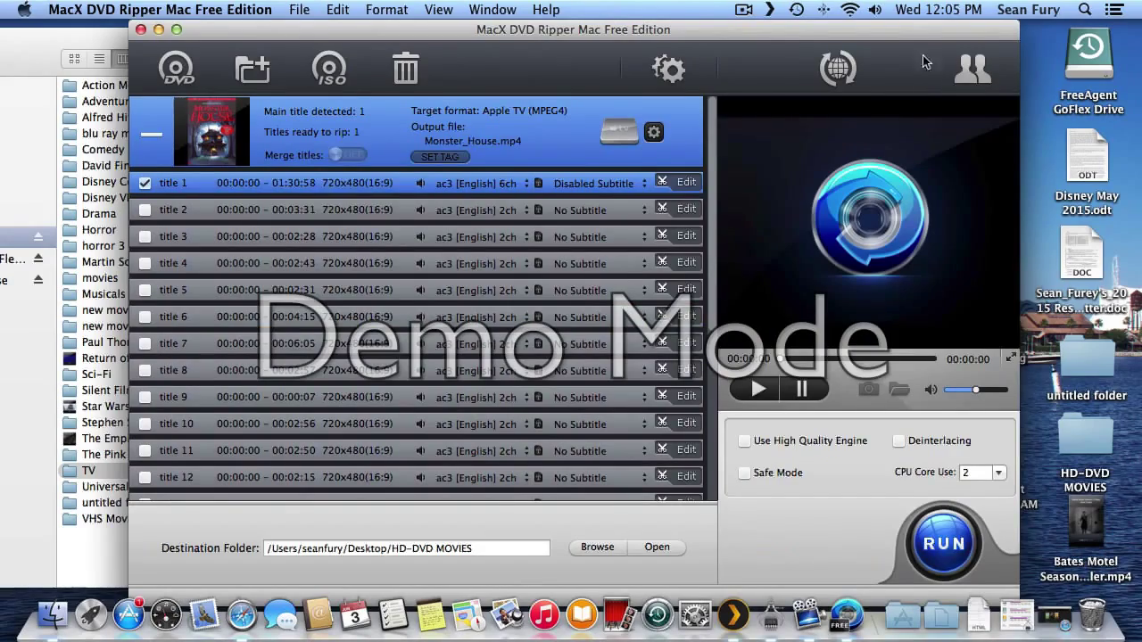
drag(888, 30, 784, 29)
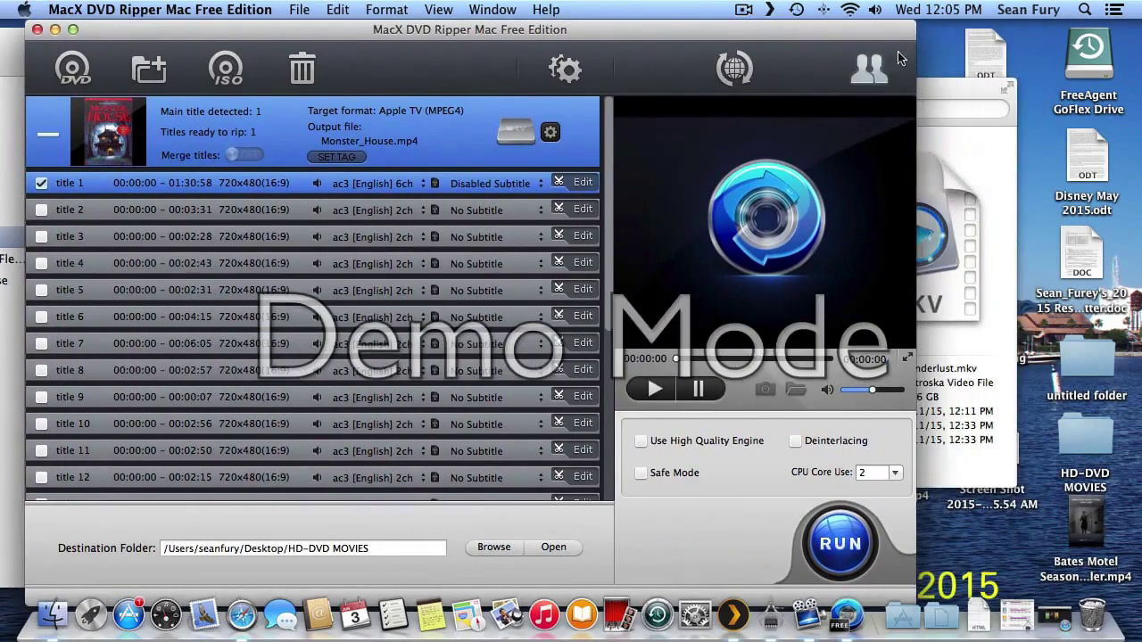
click(930, 90)
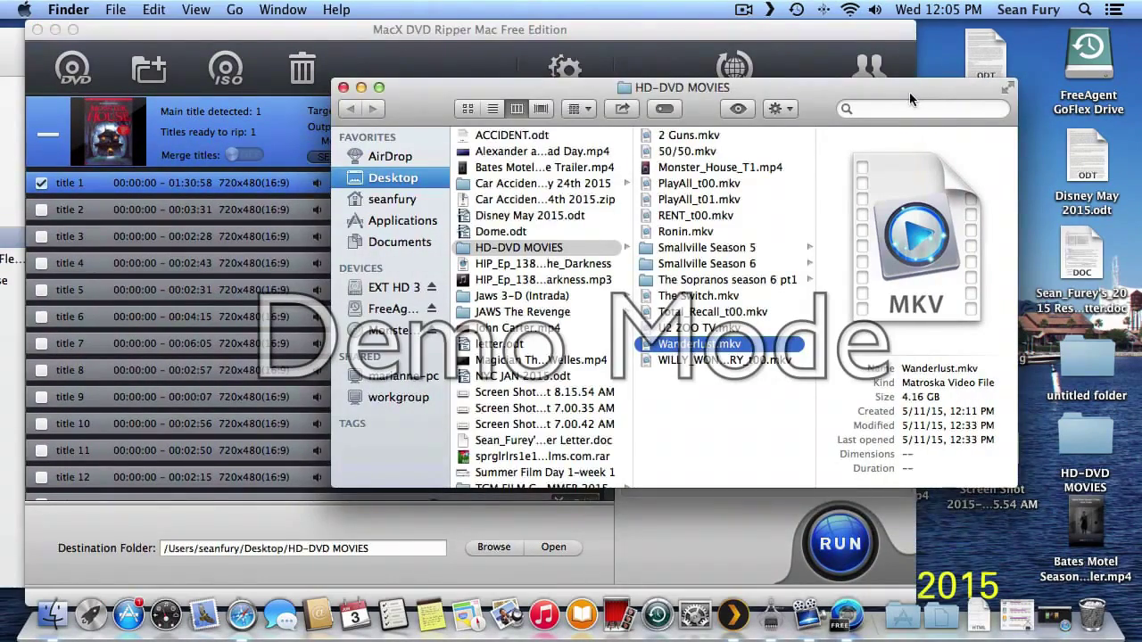
Play the ripped file Monster_House_T1.mp4 in QuickTime Player to check it, and quit the player.
click(705, 168)
double_click(705, 168)
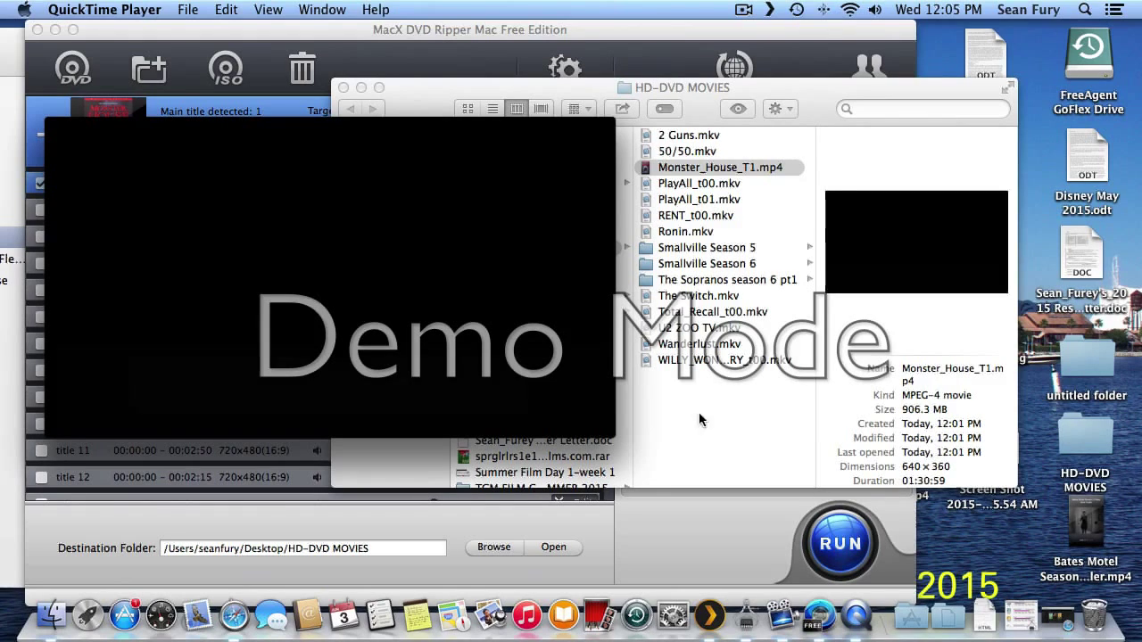
mouse_move(551, 330)
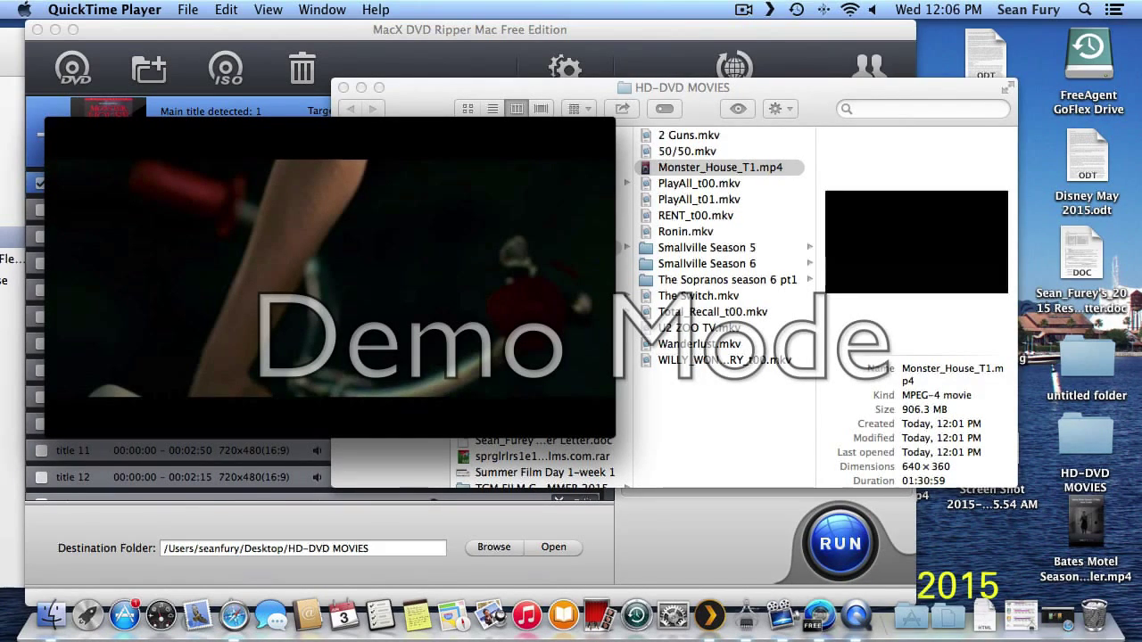
mouse_move(468, 132)
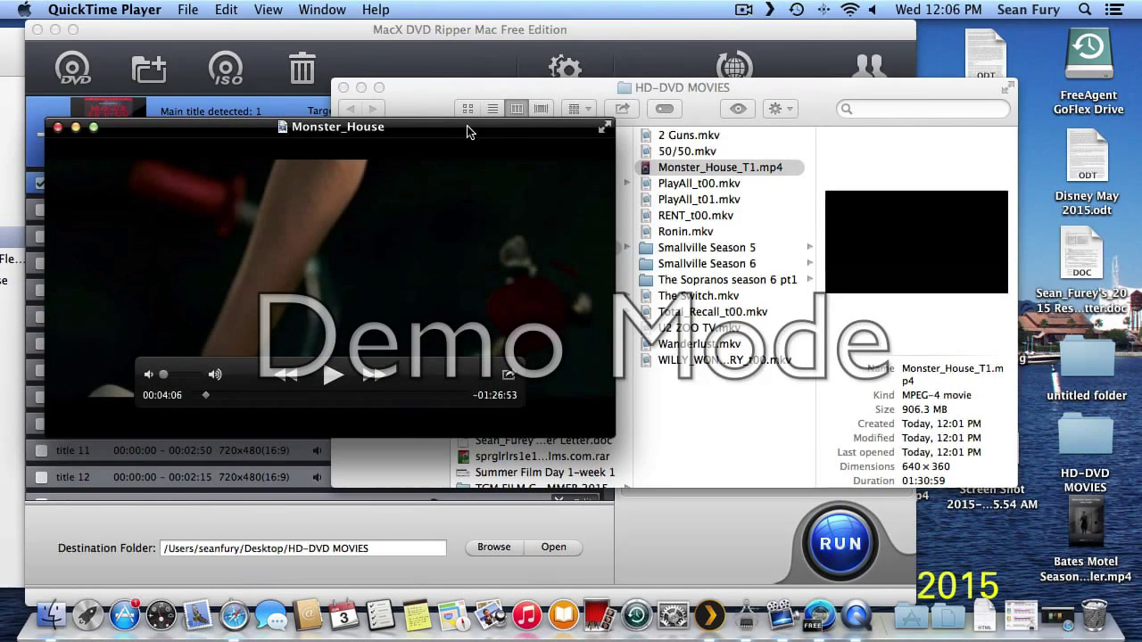
key(super+q)
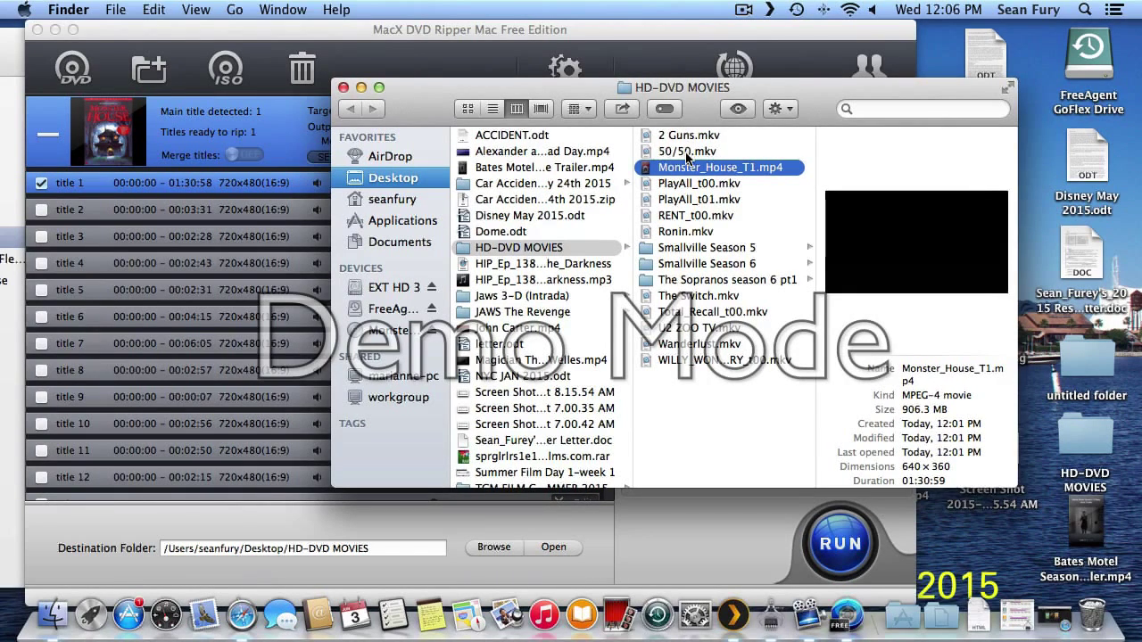
Try to open MakeMKV from the installed applications and dismiss its startup alert.
scroll(682, 139, down, 1)
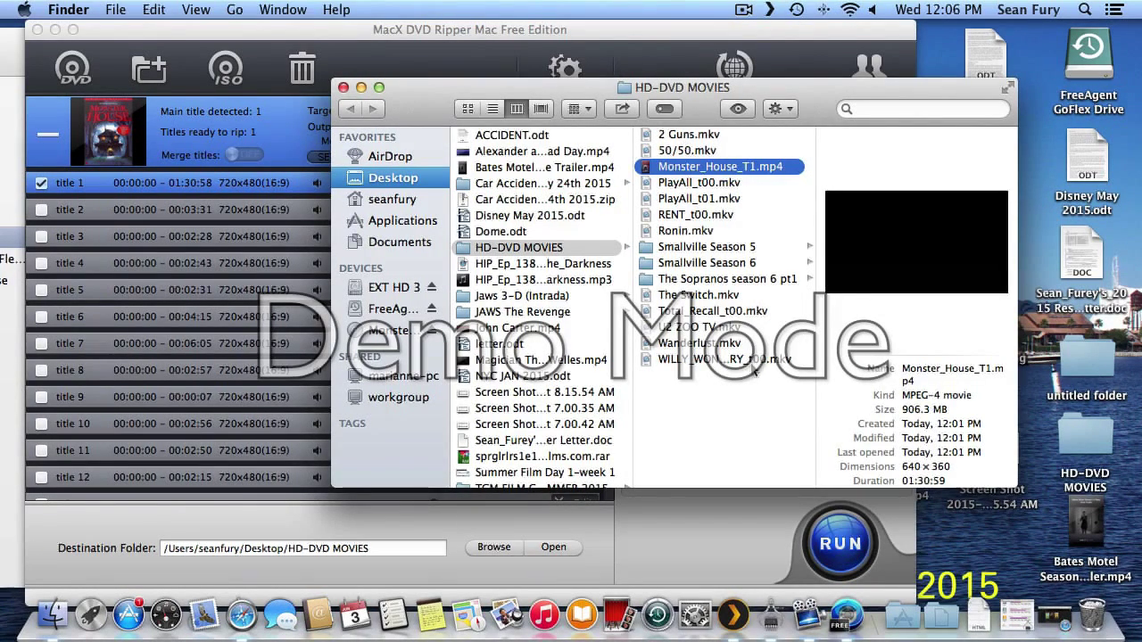
click(903, 616)
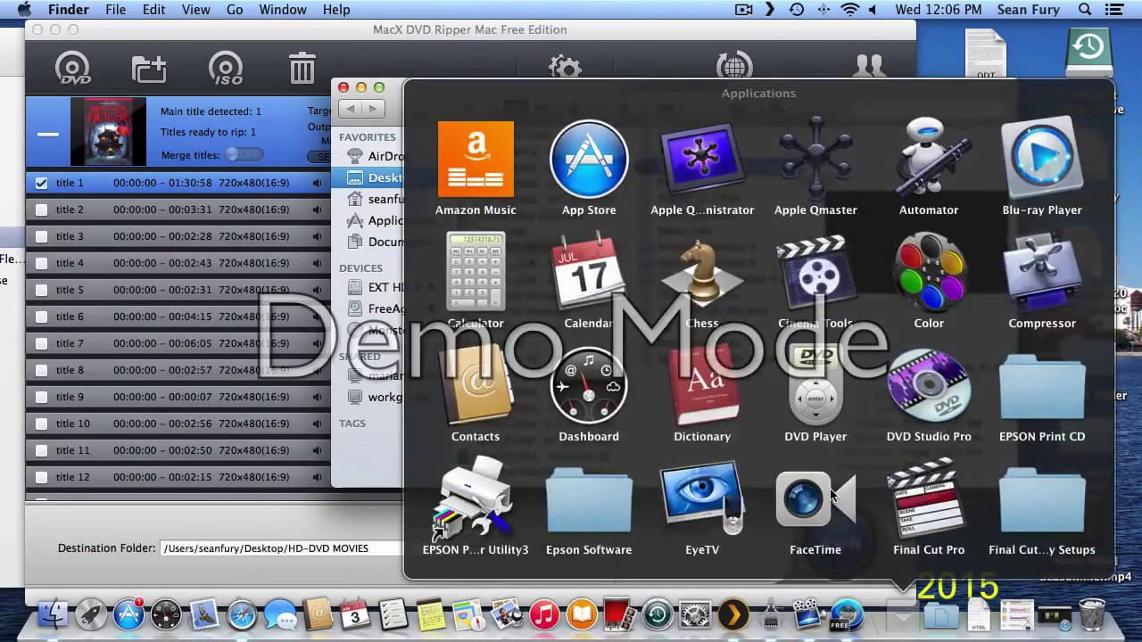
scroll(902, 516, down, 10)
click(942, 369)
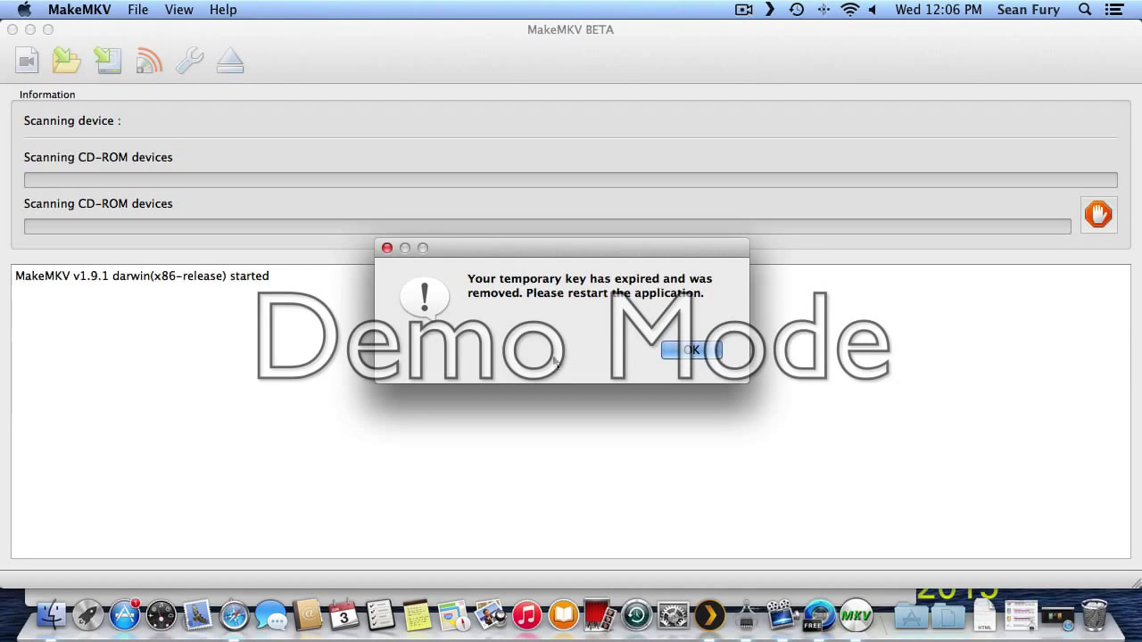
click(668, 352)
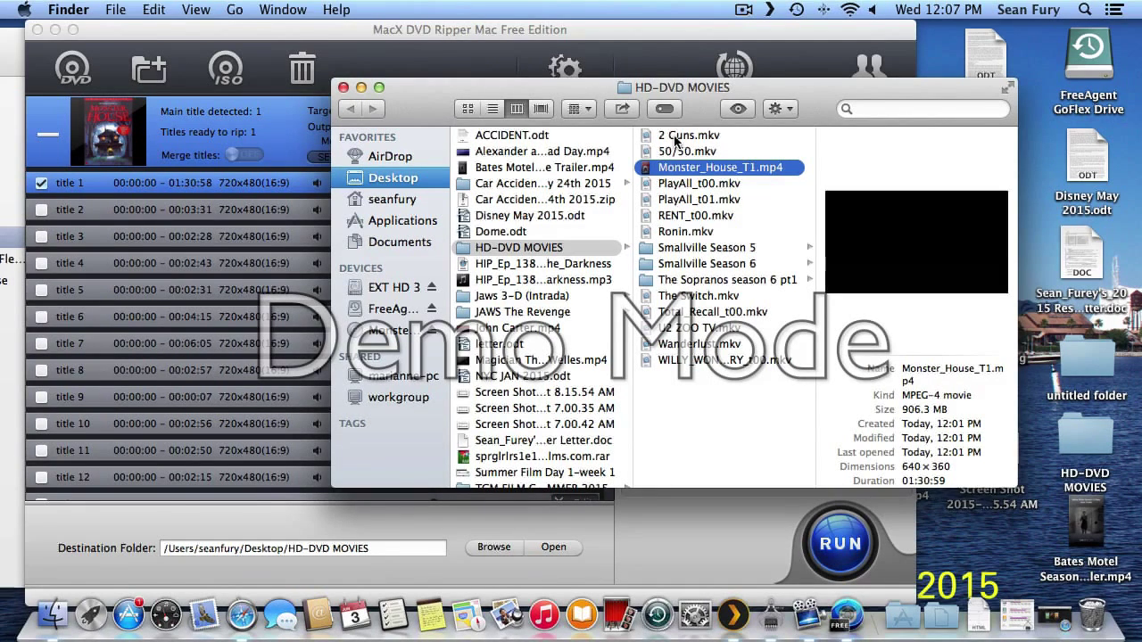
Play 2 Guns.mkv full screen in Mac Blu-ray Player, pause it, and minimise the player window.
double_click(676, 140)
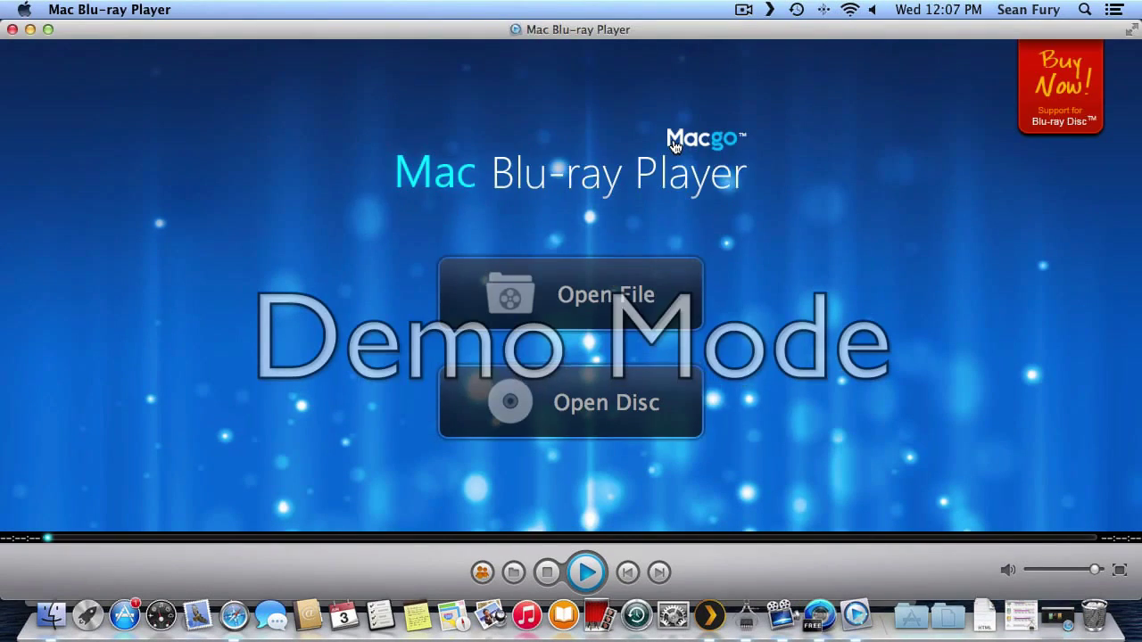
click(731, 385)
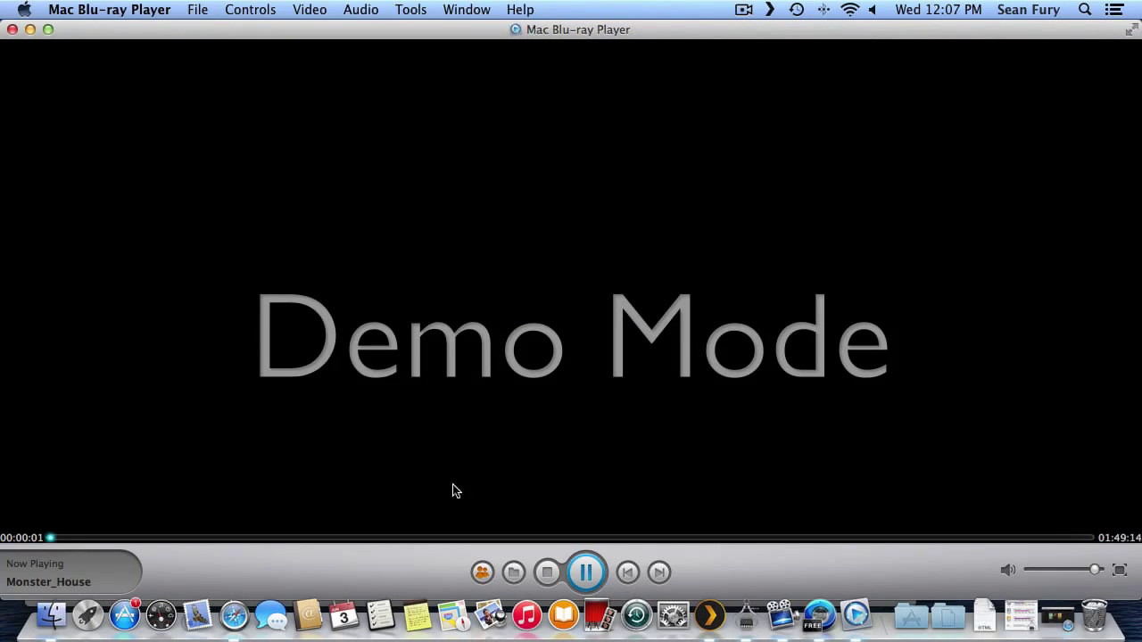
double_click(289, 500)
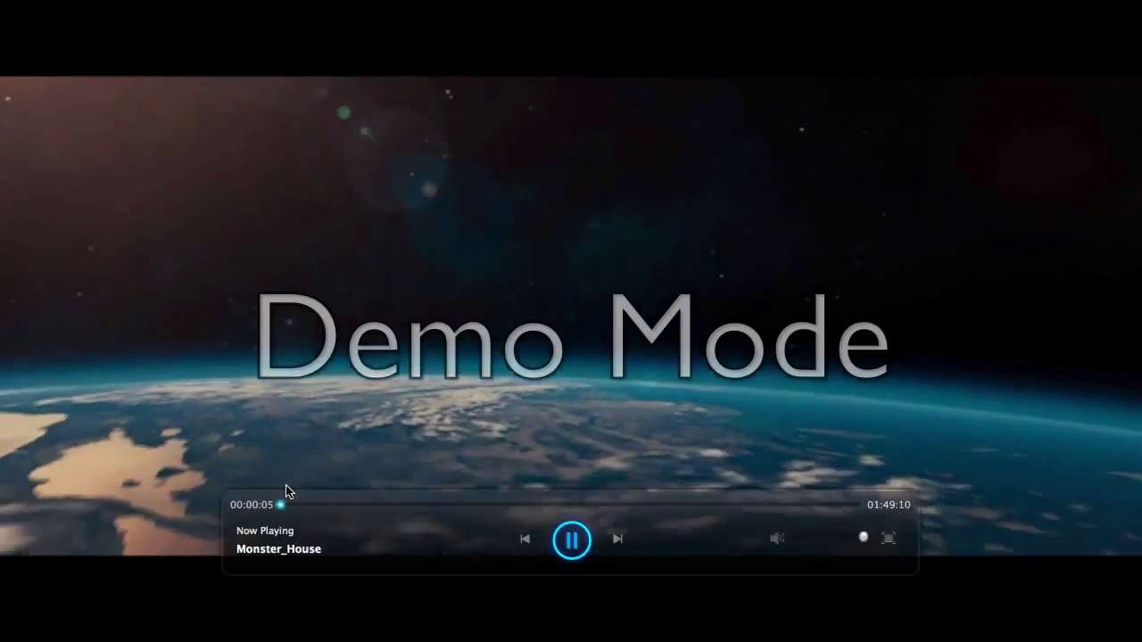
scroll(286, 489, up, 2)
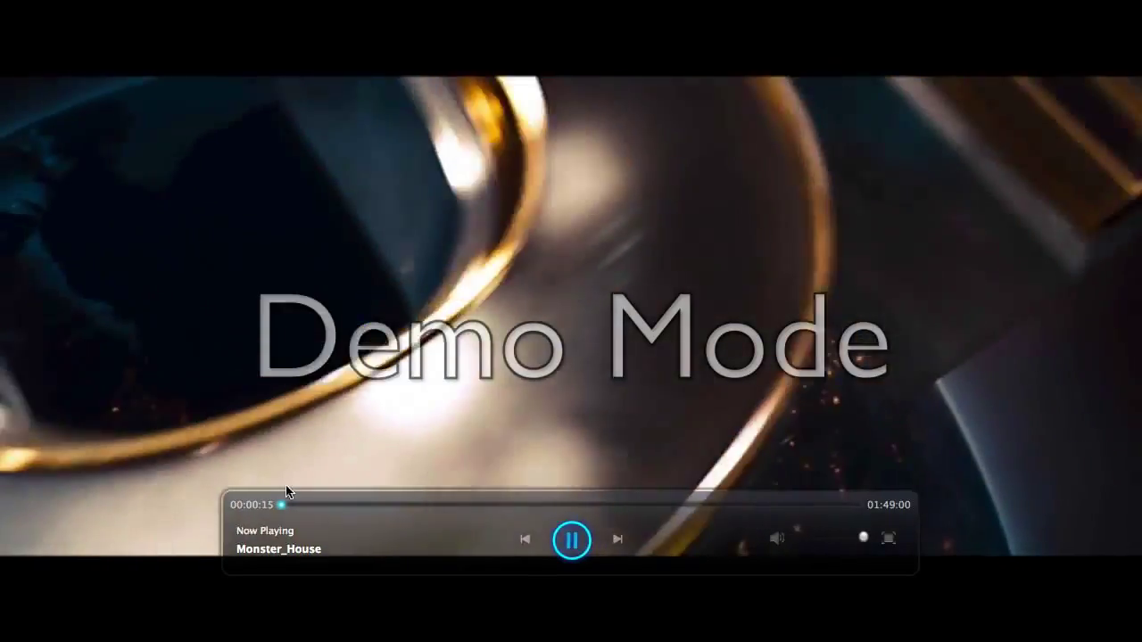
key(space)
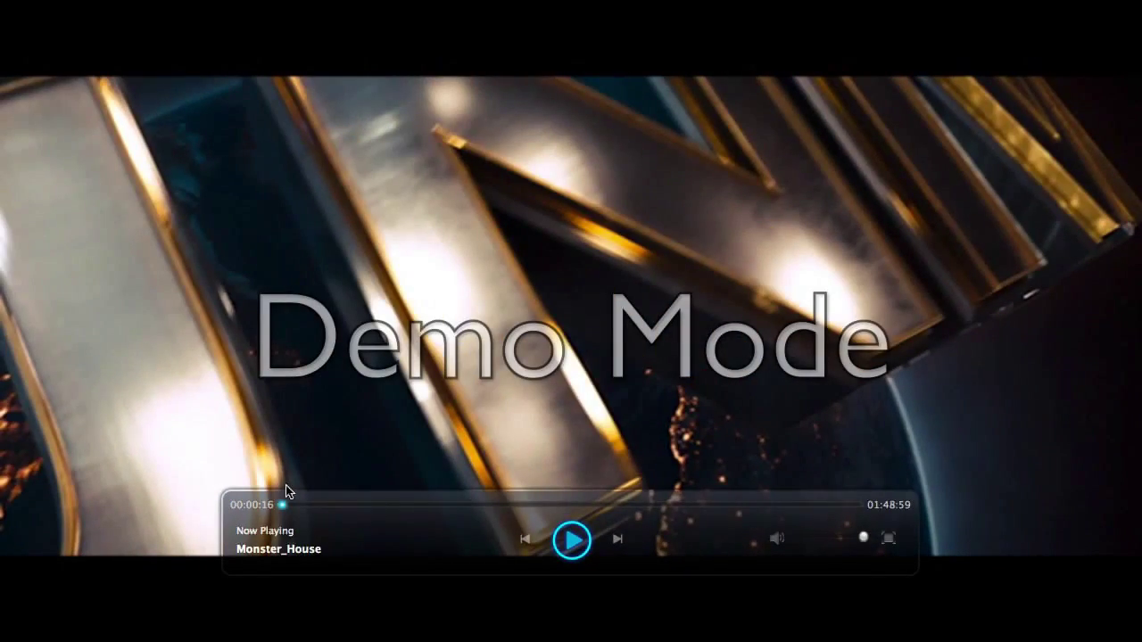
key(Escape)
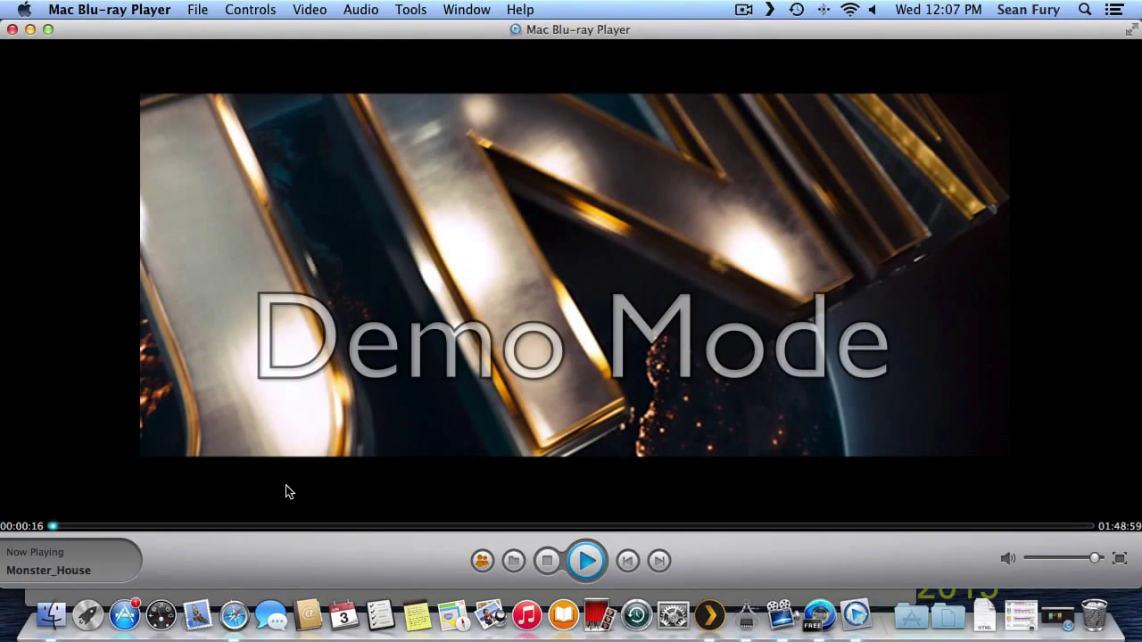
click(31, 29)
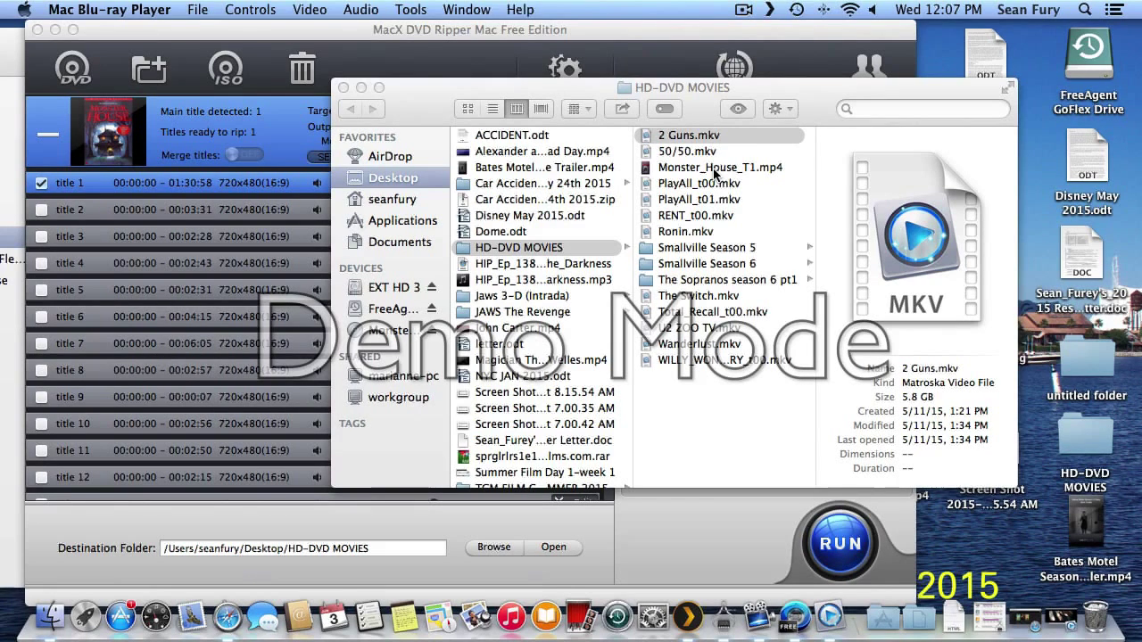
Select Monster_House_T1.mp4 in the HD-DVD MOVIES folder and bring the MacX DVD Ripper window to the front.
key(F2)
click(714, 169)
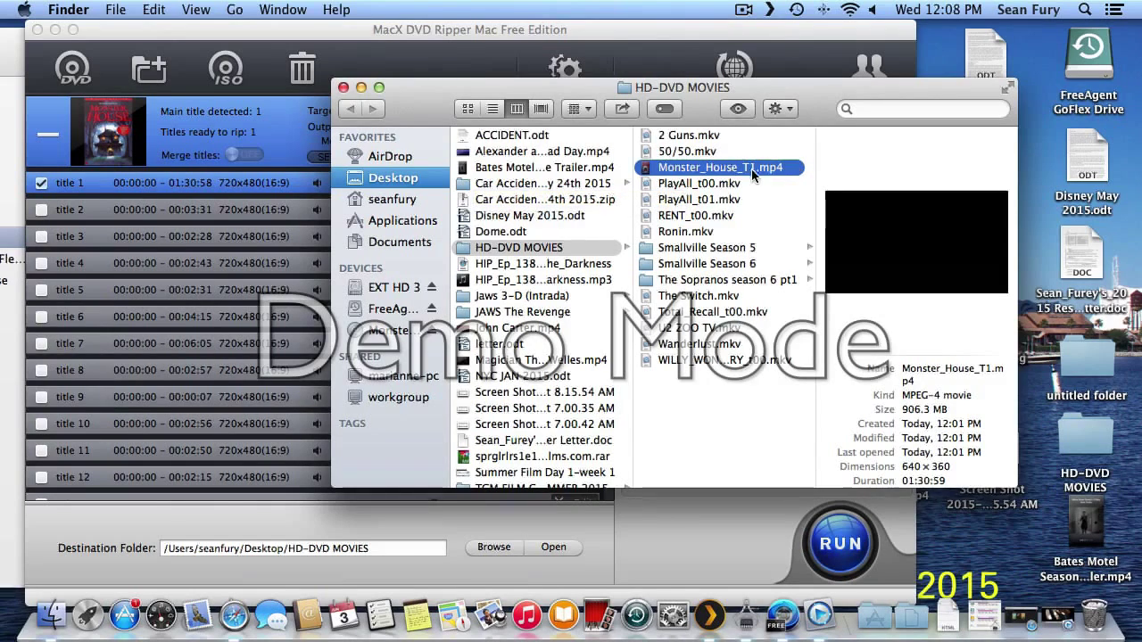
click(630, 54)
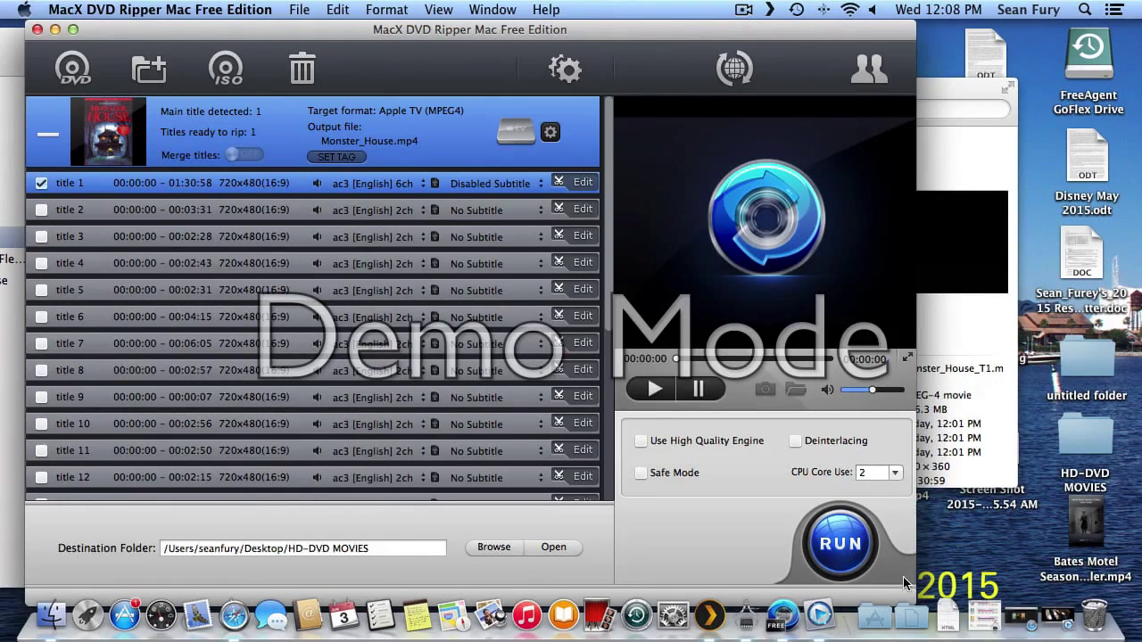
Open MacX Free MKV Video Converter from the installed applications and decline its update offer.
click(872, 623)
scroll(739, 487, down, 10)
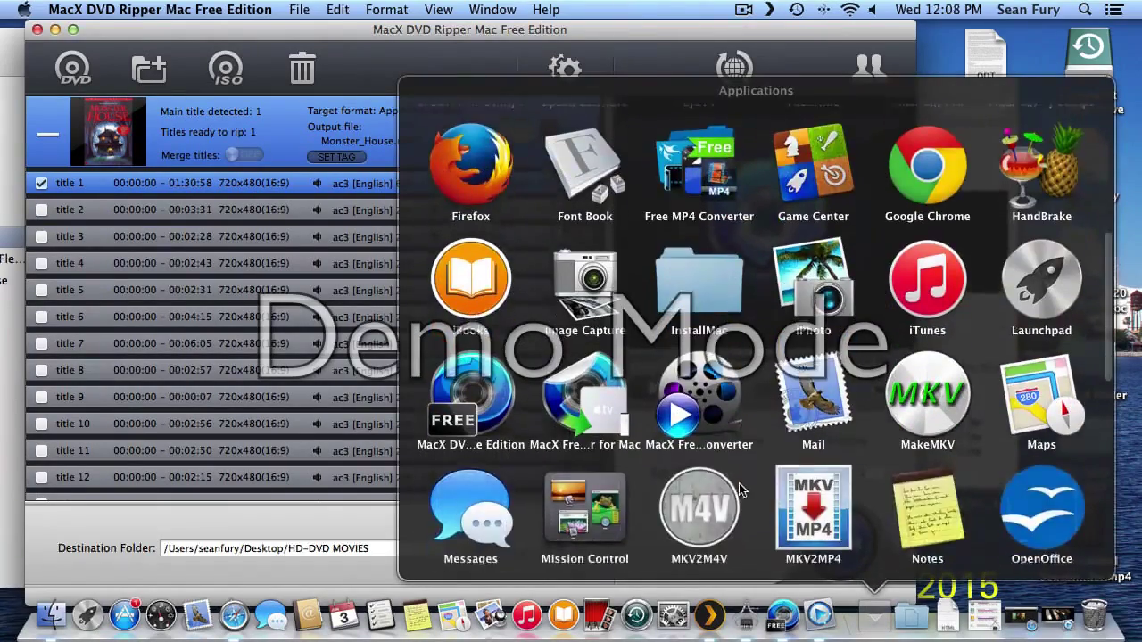
scroll(739, 489, down, 5)
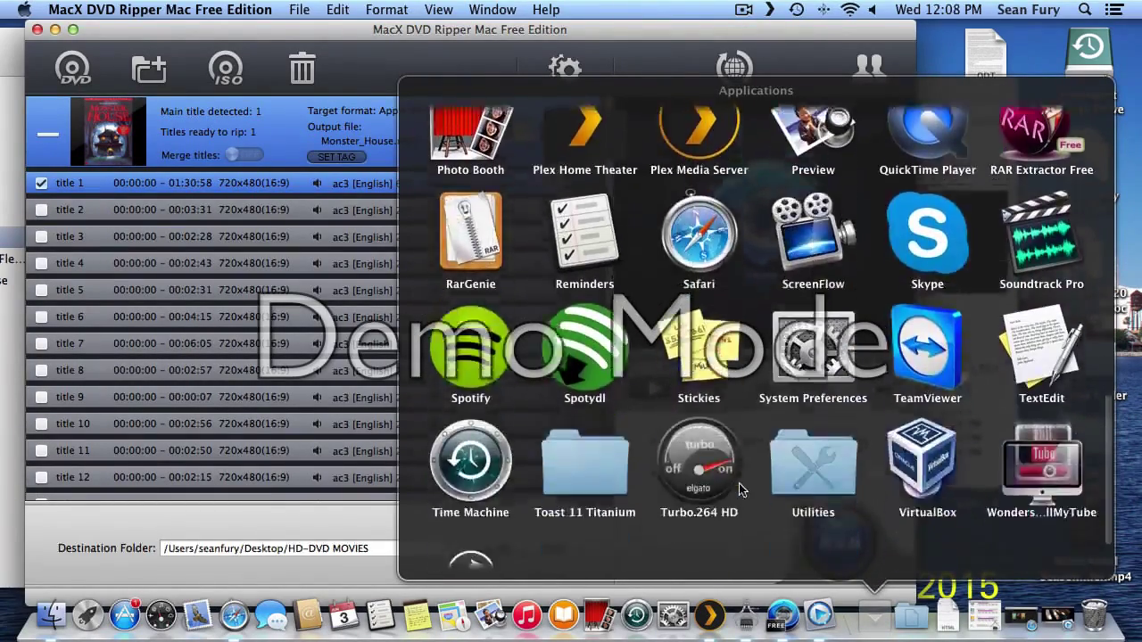
scroll(739, 489, up, 7)
scroll(739, 484, up, 3)
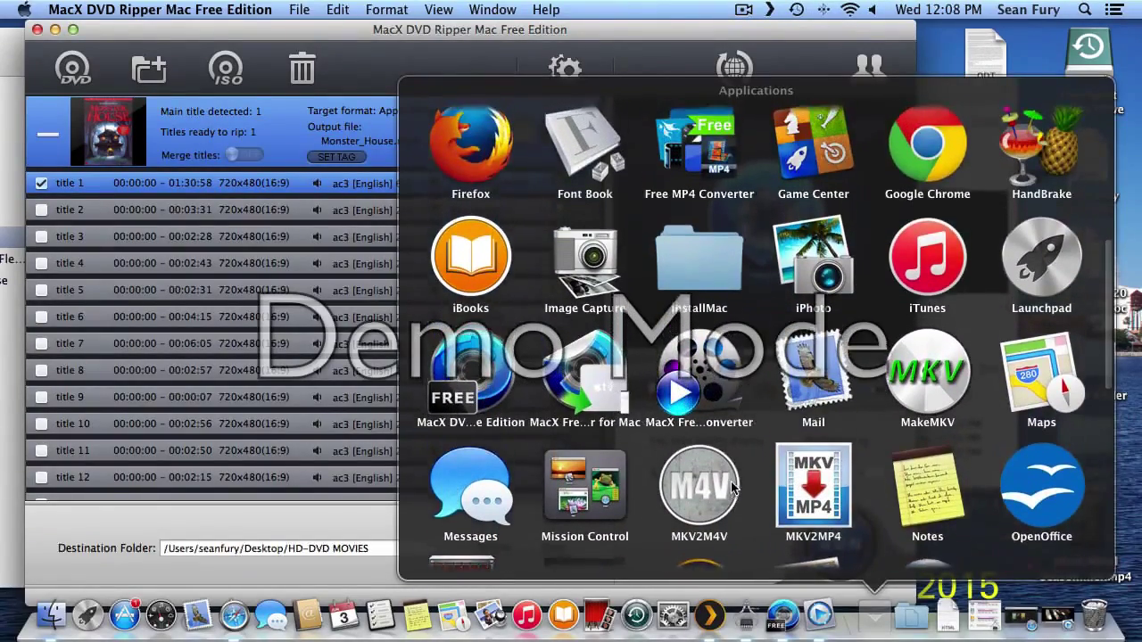
click(697, 377)
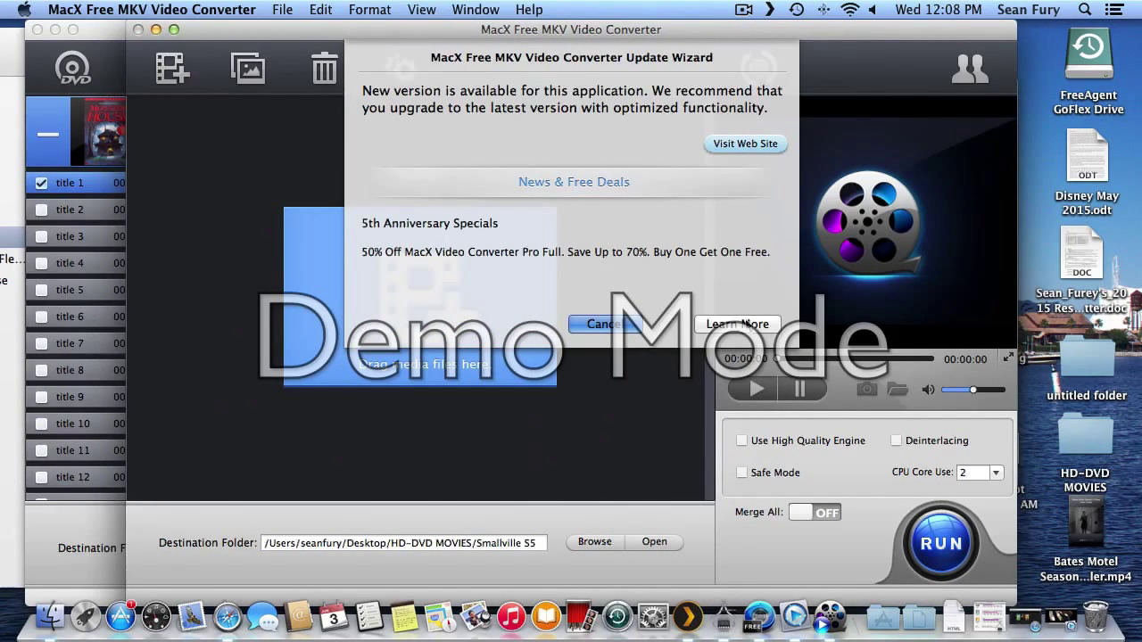
click(604, 326)
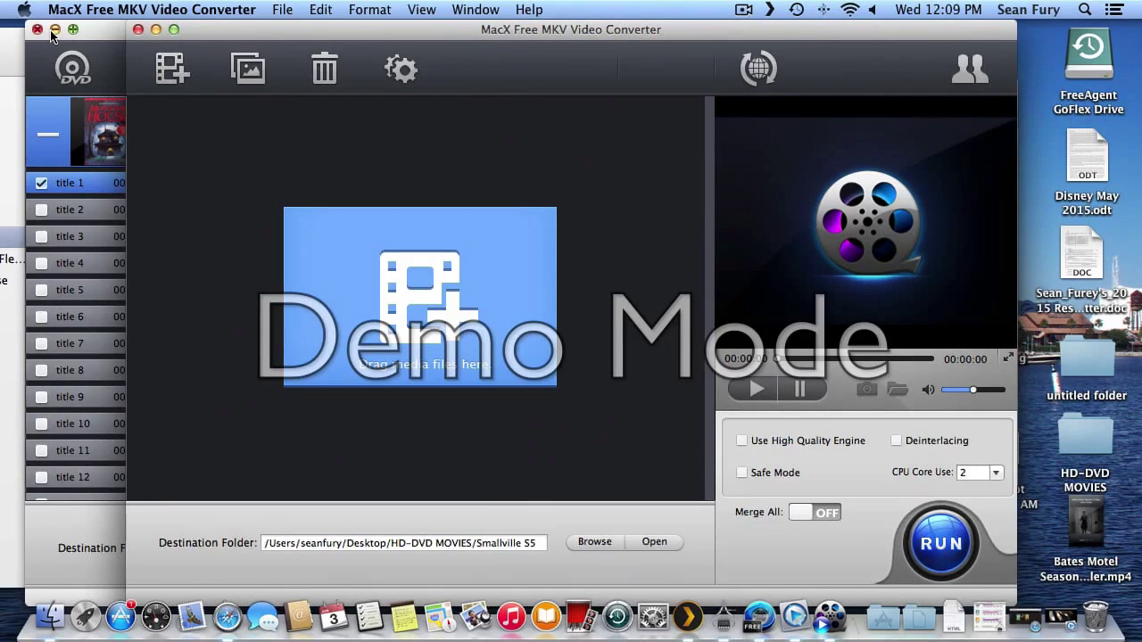
Bring the external drive's folder window forward and browse the Action Movies and Adventure folders.
click(16, 58)
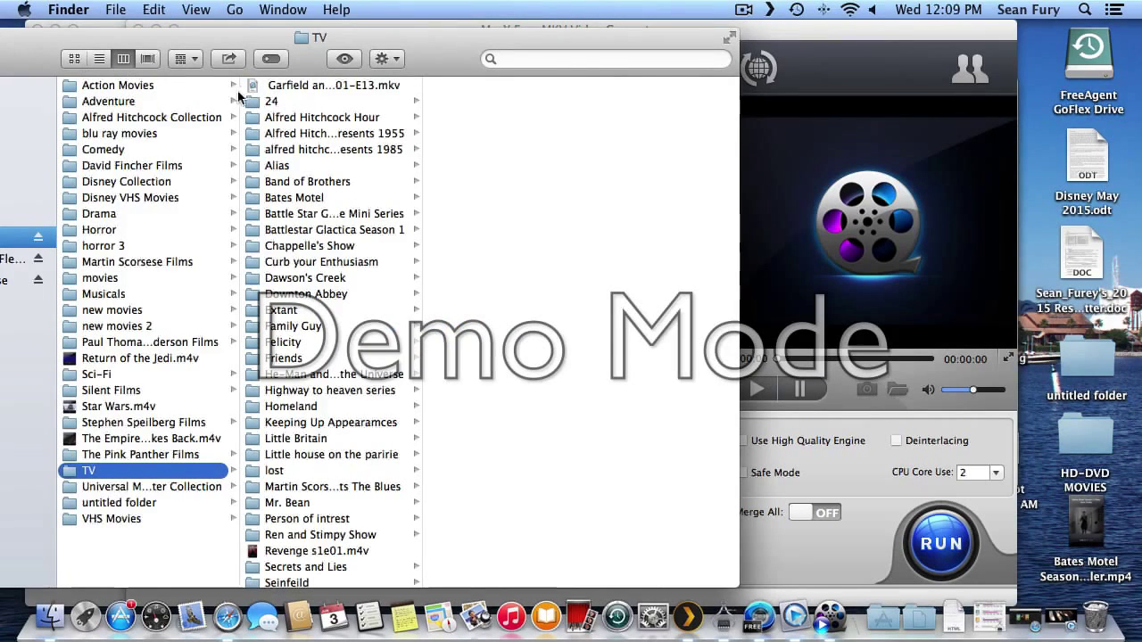
click(123, 87)
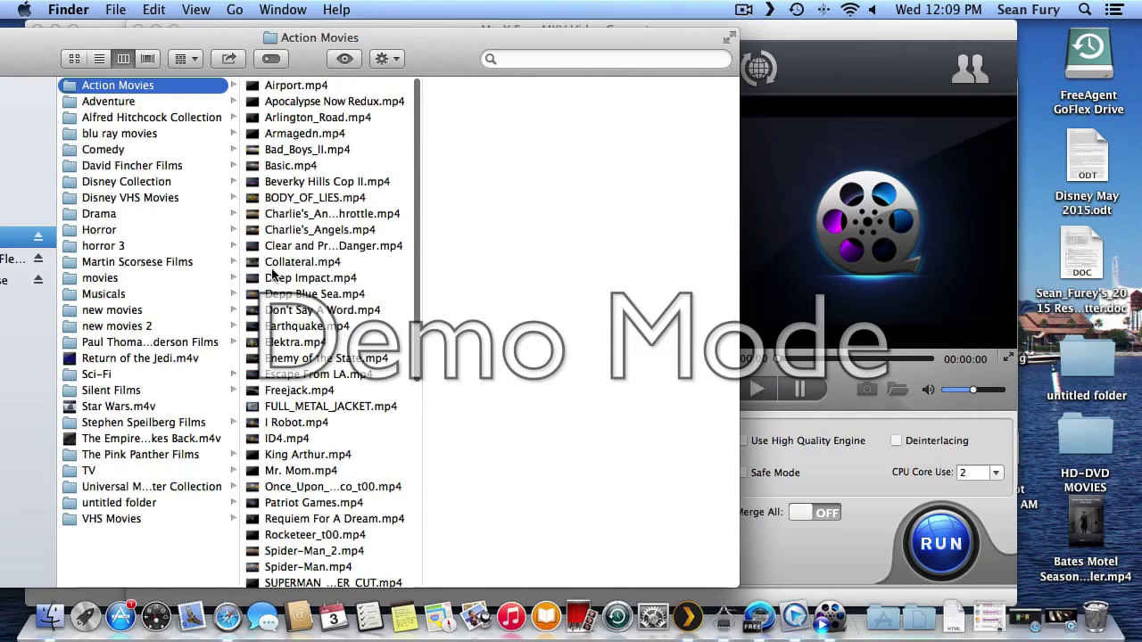
click(105, 103)
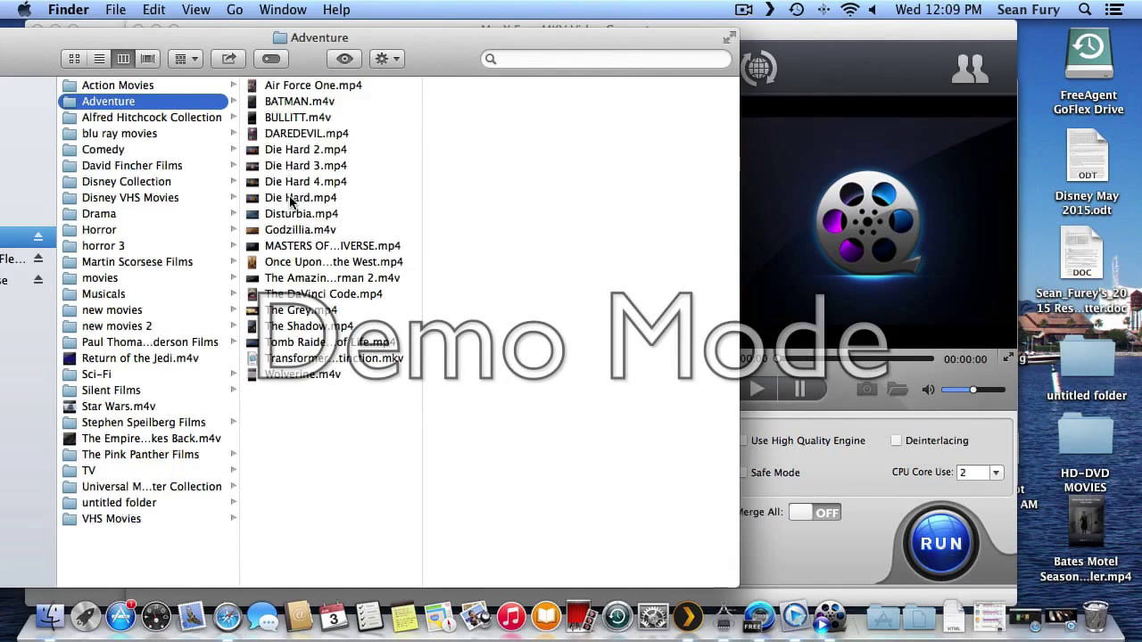
Play Die Hard 3.mp4 from about the ten-minute mark, pause it, and quit QuickTime Player.
click(280, 167)
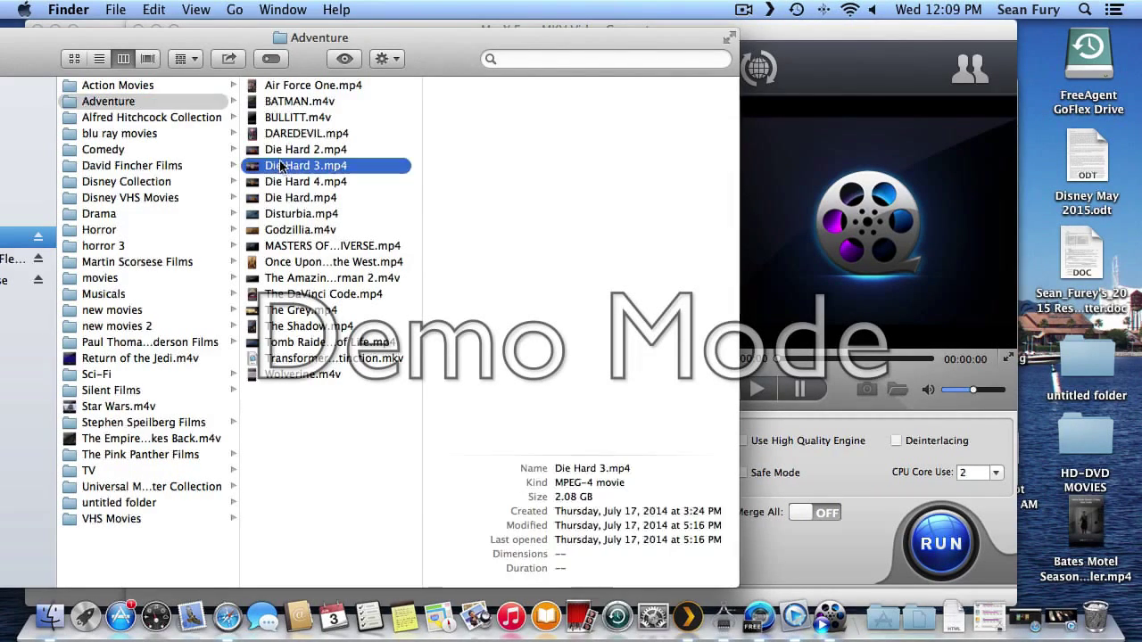
double_click(280, 167)
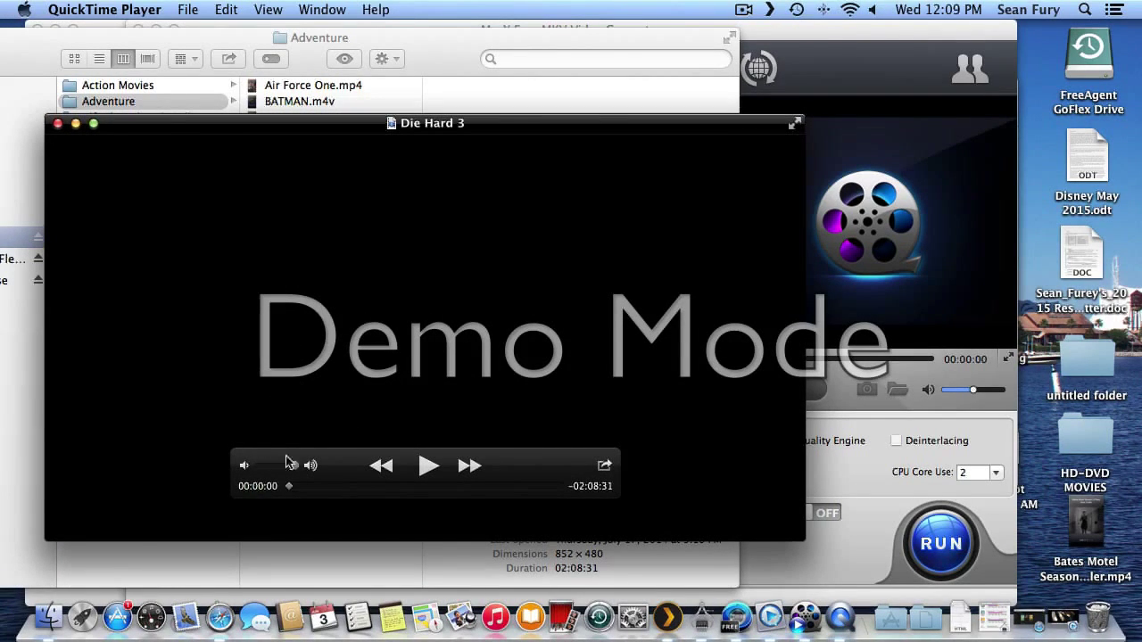
drag(288, 489, 311, 492)
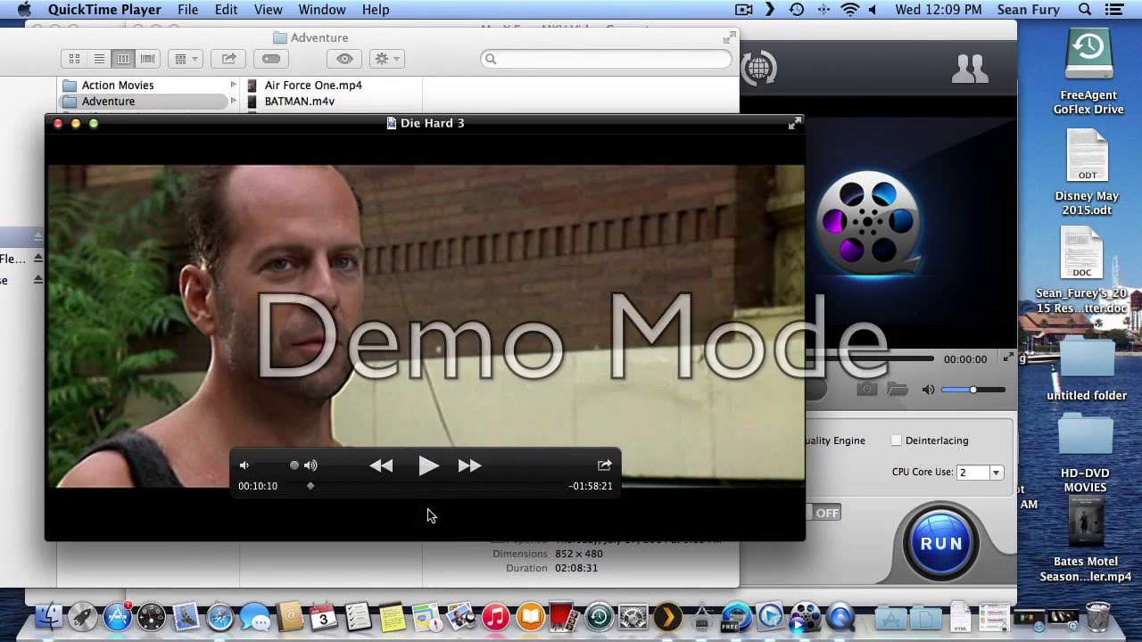
click(427, 465)
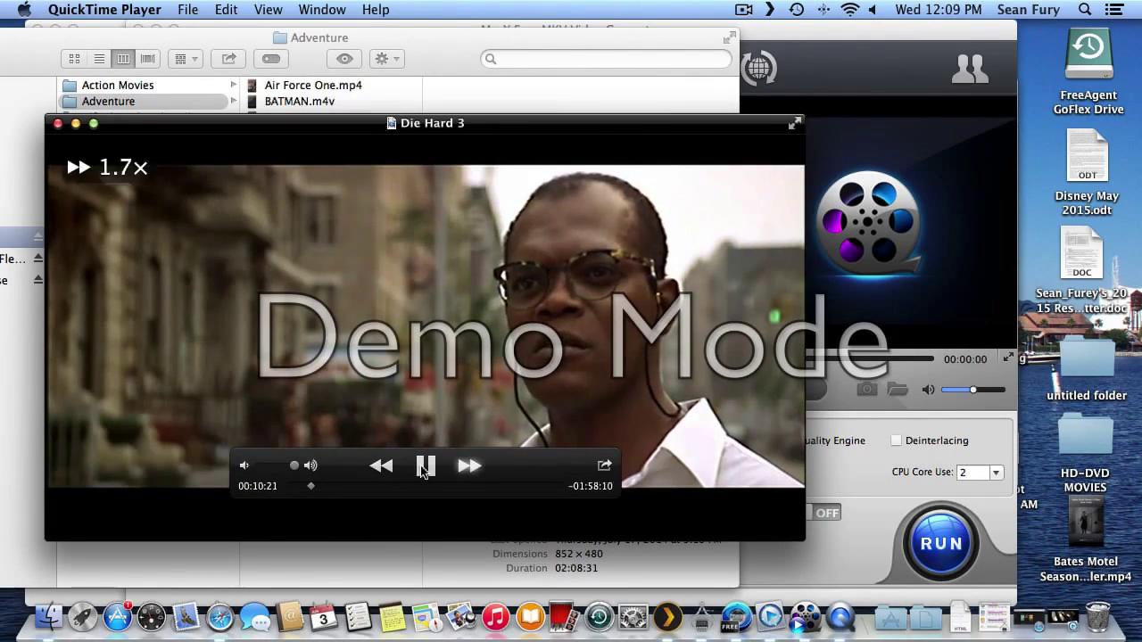
click(424, 466)
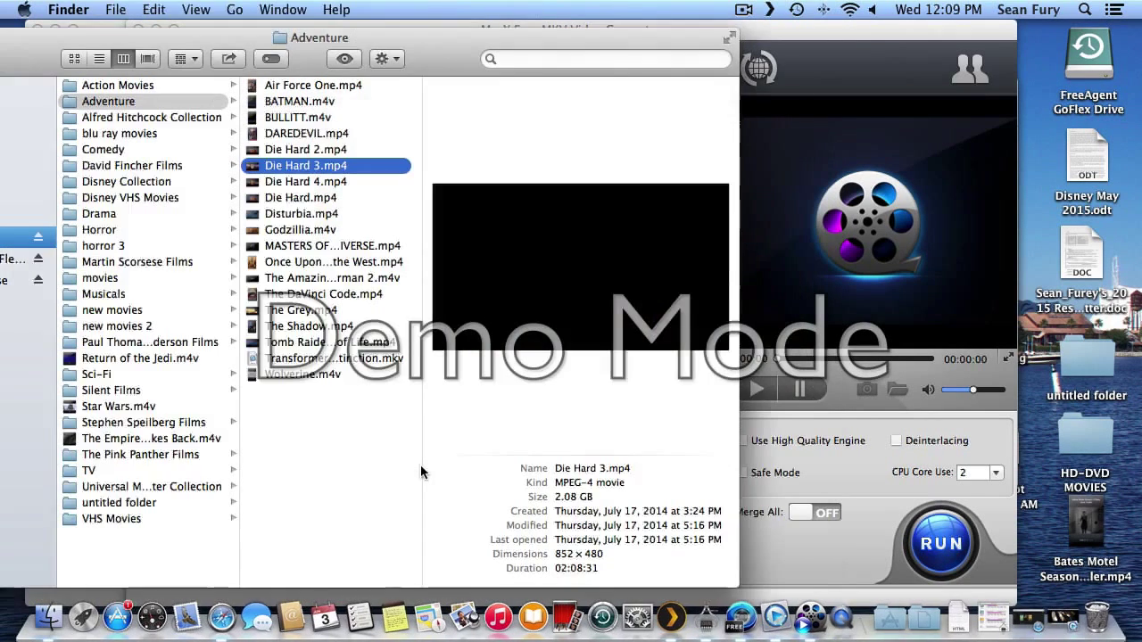
key(super+q)
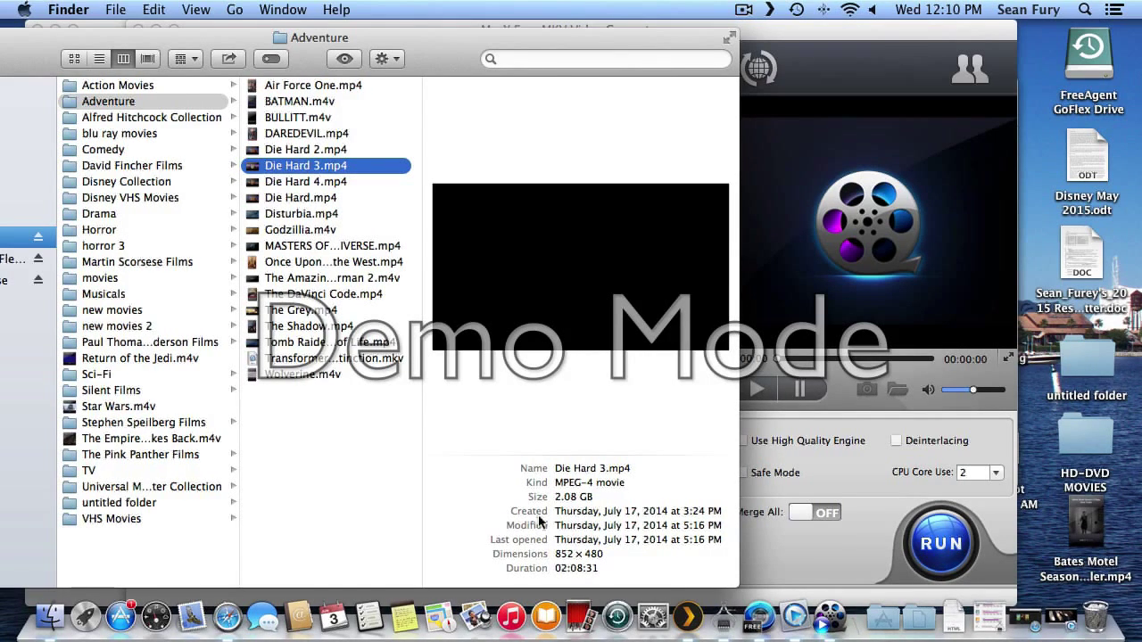
Minimise the MacX Free MKV Video Converter and MacX DVD Ripper windows to uncover the Finder windows.
mouse_move(462, 337)
click(817, 47)
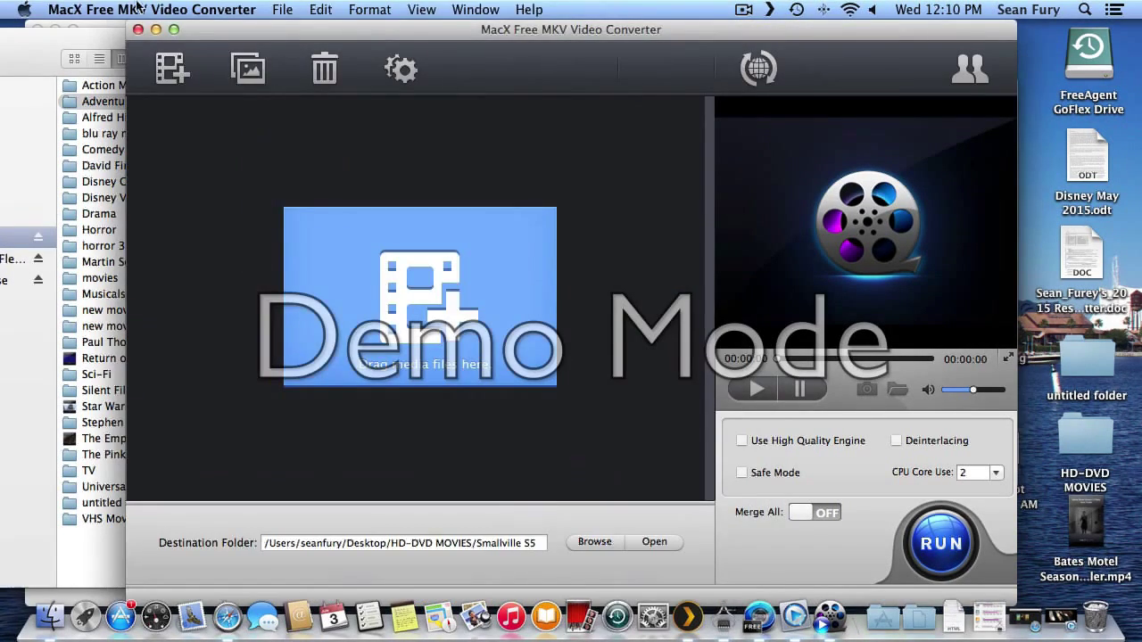
click(155, 29)
click(772, 63)
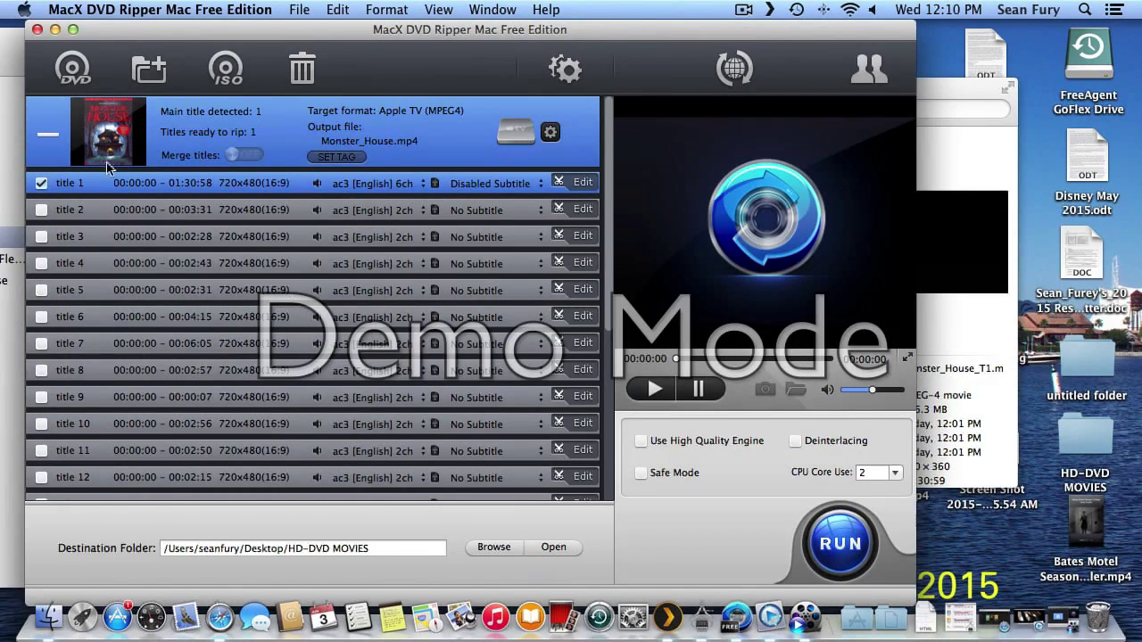
click(55, 29)
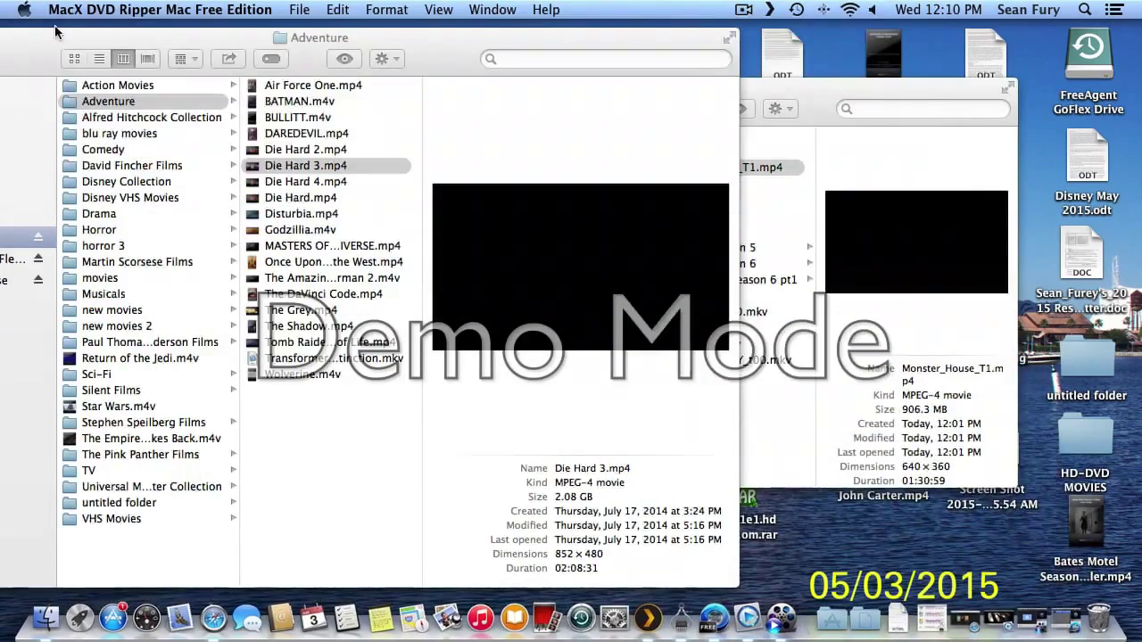
Reposition the external drive's Finder window and look through the movies in its Comedy folder.
drag(61, 39, 127, 119)
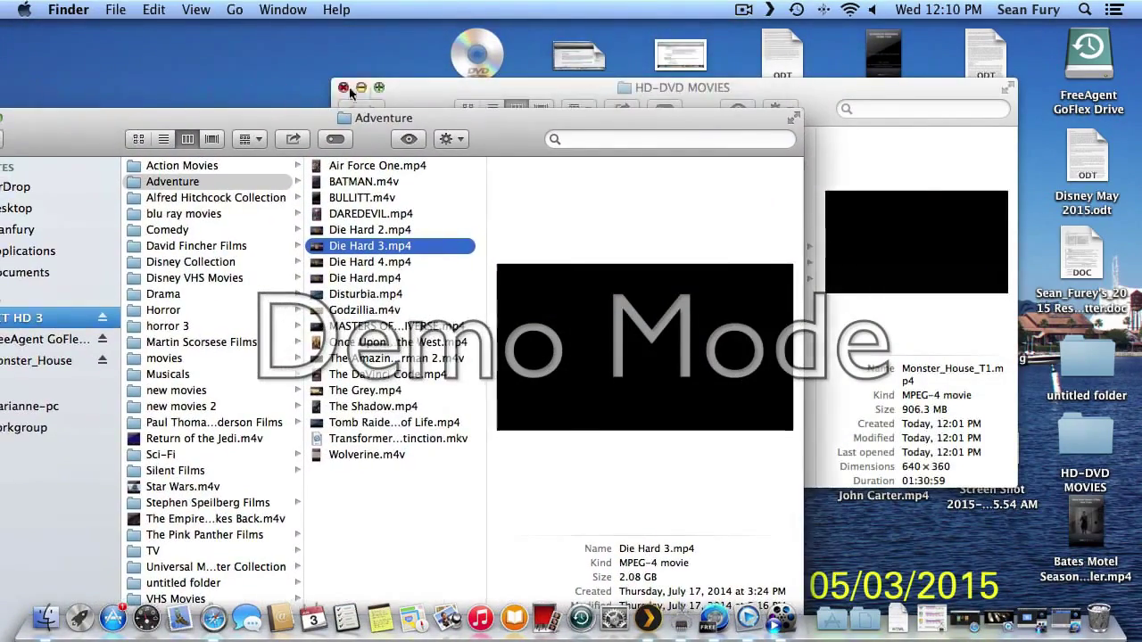
click(385, 80)
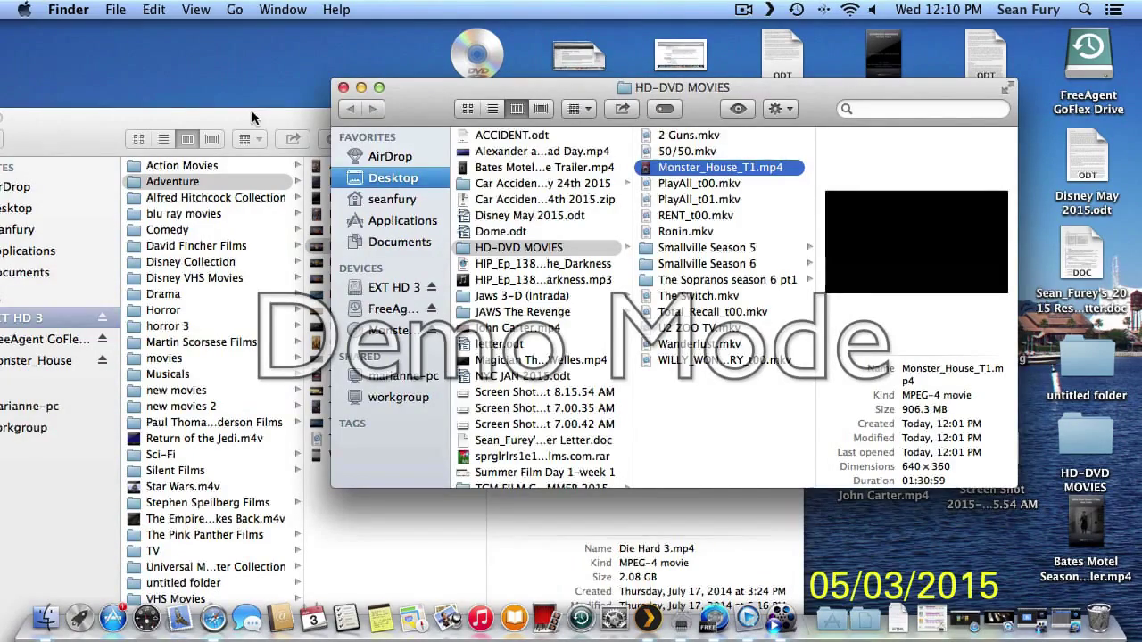
drag(251, 109, 238, 71)
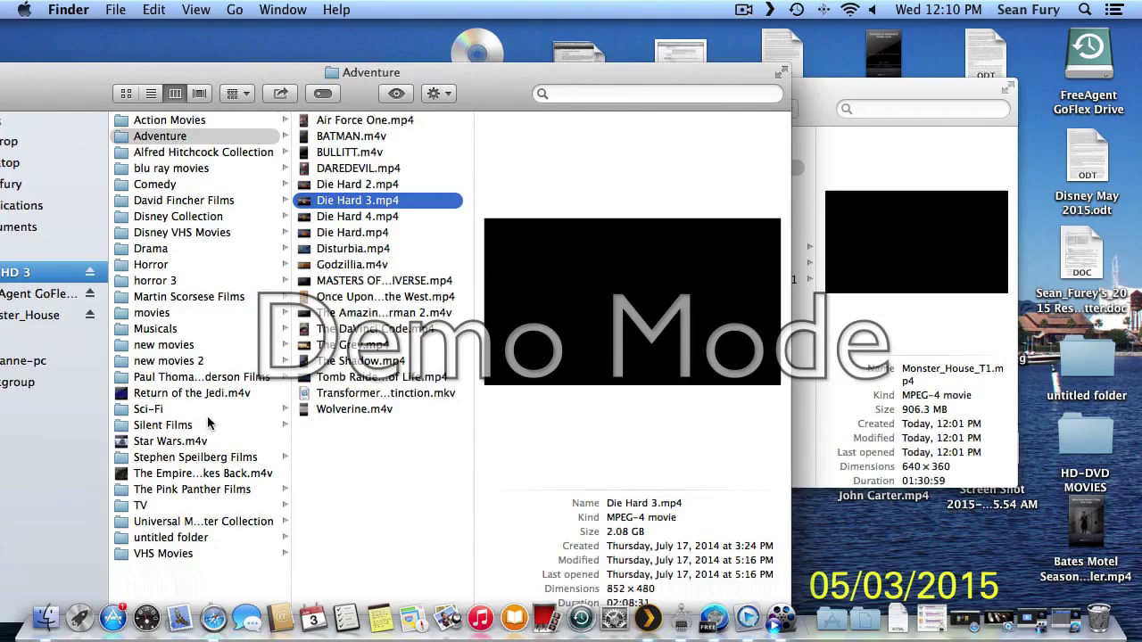
click(234, 184)
scroll(346, 245, down, 10)
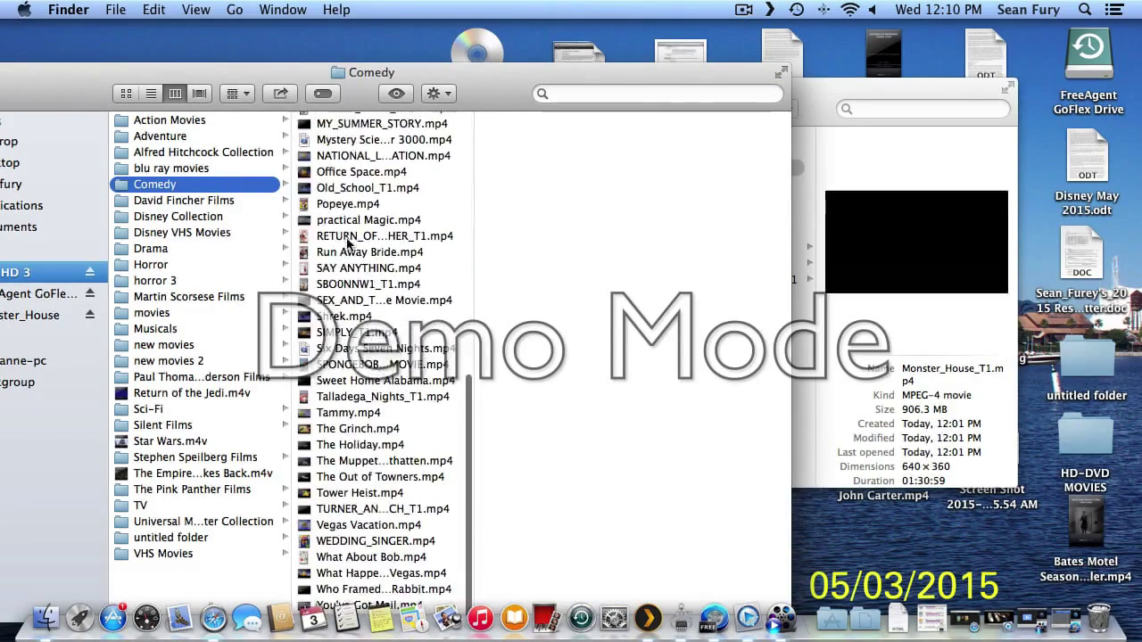
scroll(346, 245, up, 10)
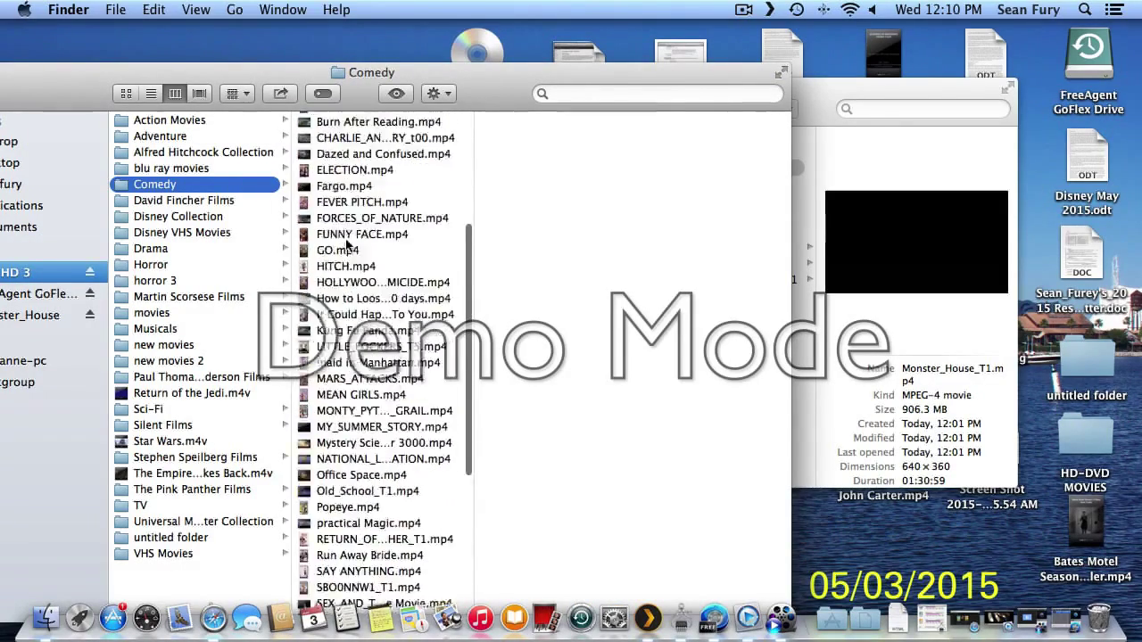
Place the HD-DVD MOVIES window beside the Comedy folder and copy Monster_House_T1.mp4 into Comedy.
click(818, 84)
drag(592, 83, 853, 101)
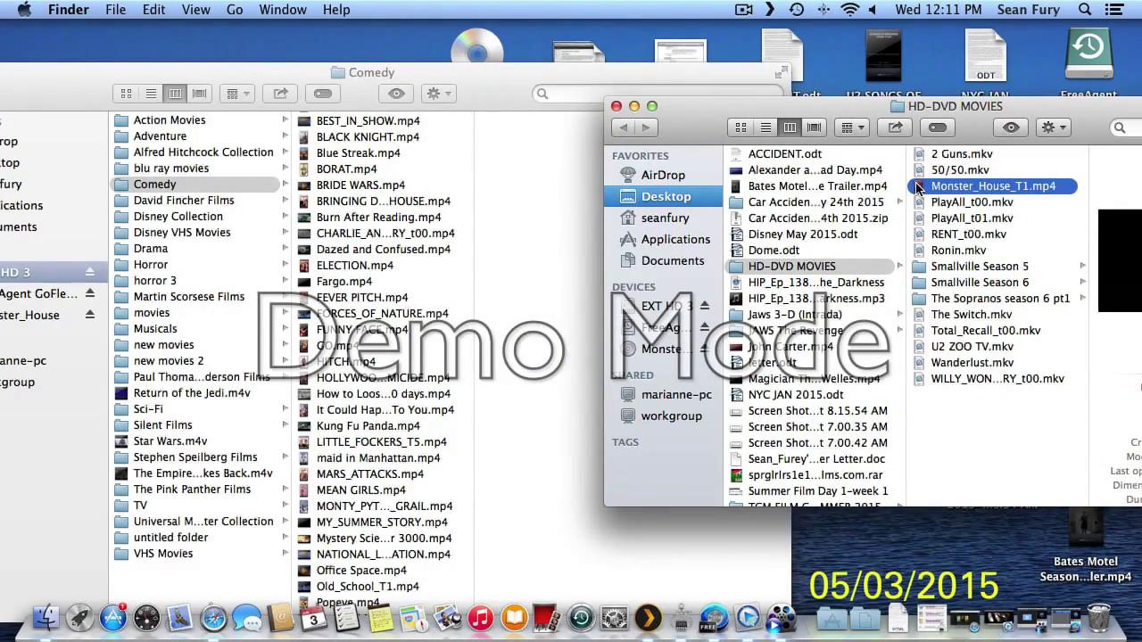
drag(915, 188, 330, 211)
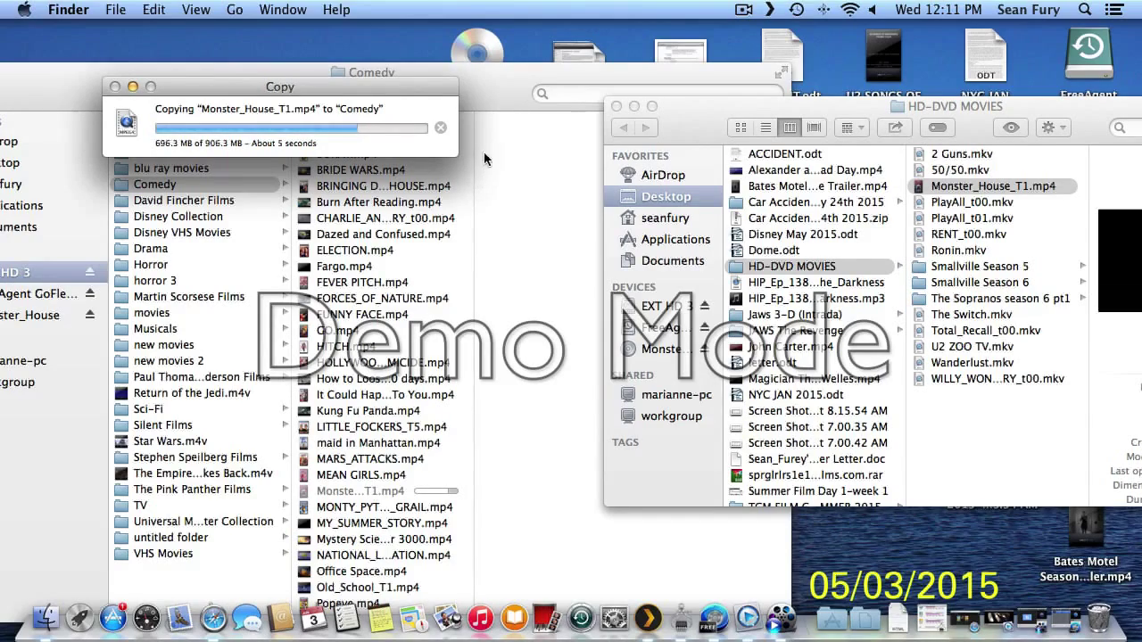
Bring the Comedy folder window fully into view and rename the copied Monster_House_T1.mp4 as Monster House.mp4.
drag(486, 102, 668, 57)
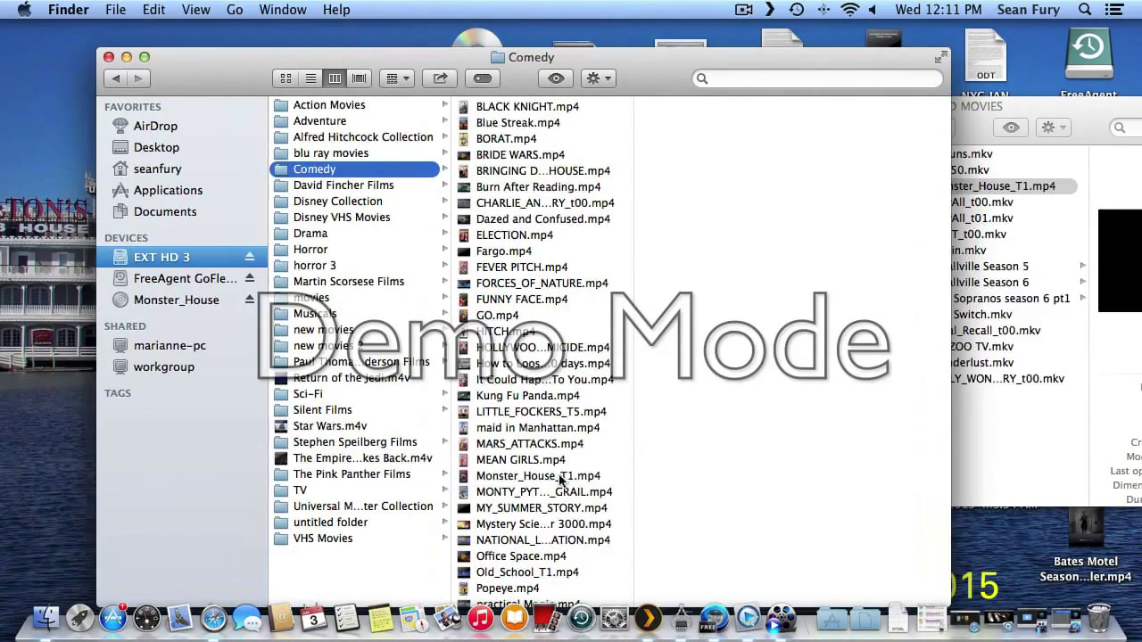
click(568, 480)
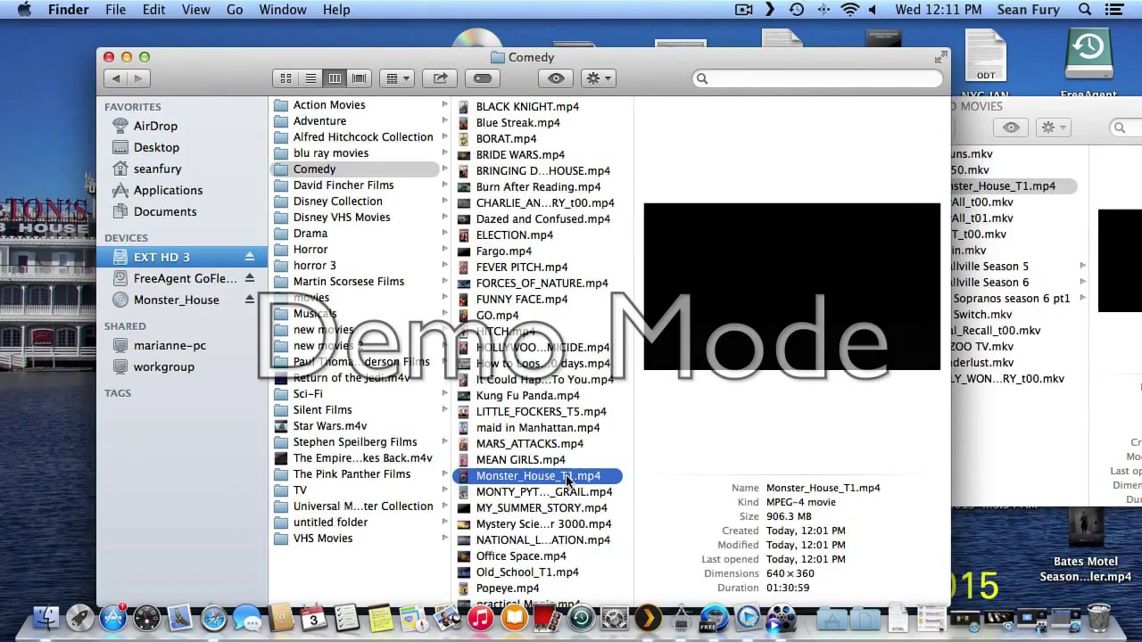
click(568, 479)
click(570, 476)
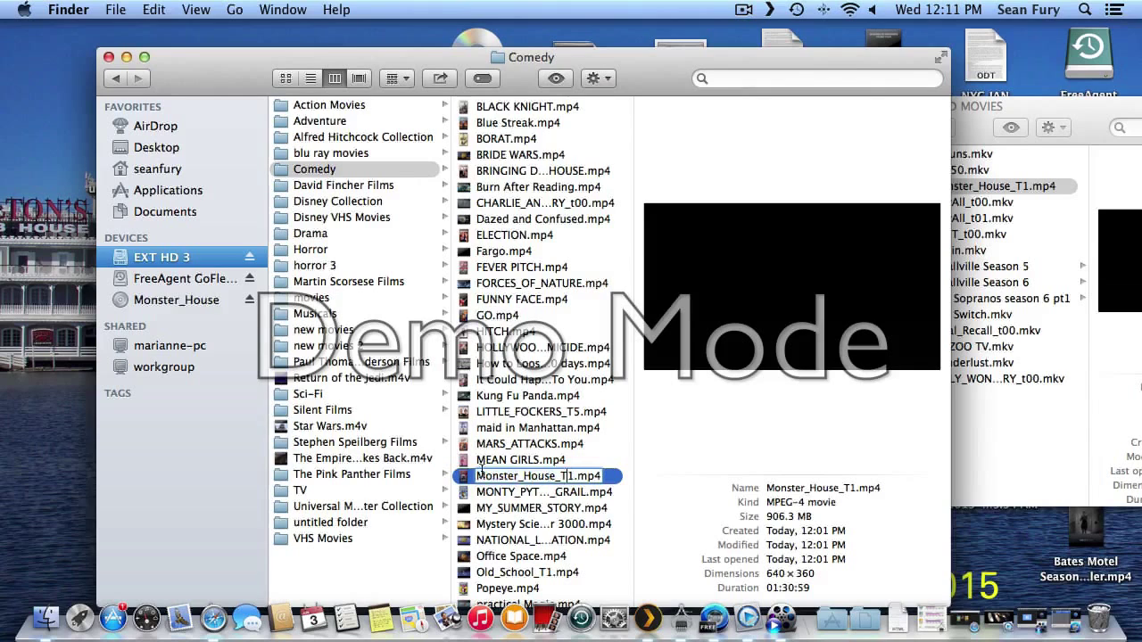
key(BackSpace)
key(BackSpace)
key(BackSpace)
key(BackSpace)
click(497, 496)
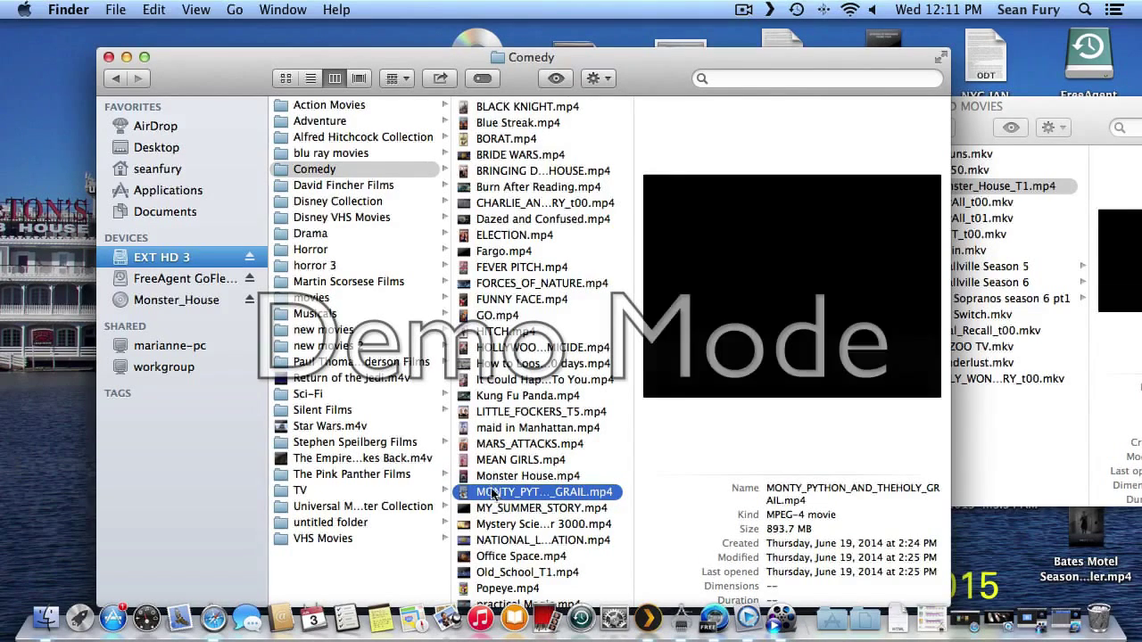
click(489, 478)
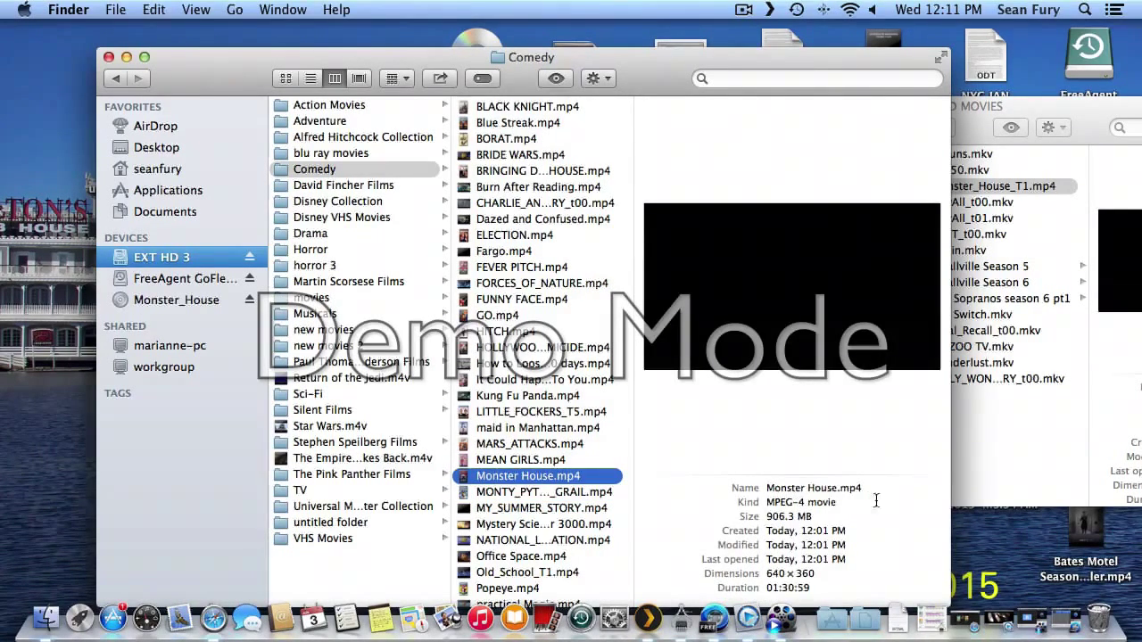
Open the Plex Media Server's Media Manager in Safari and move the browser window up the screen.
click(771, 10)
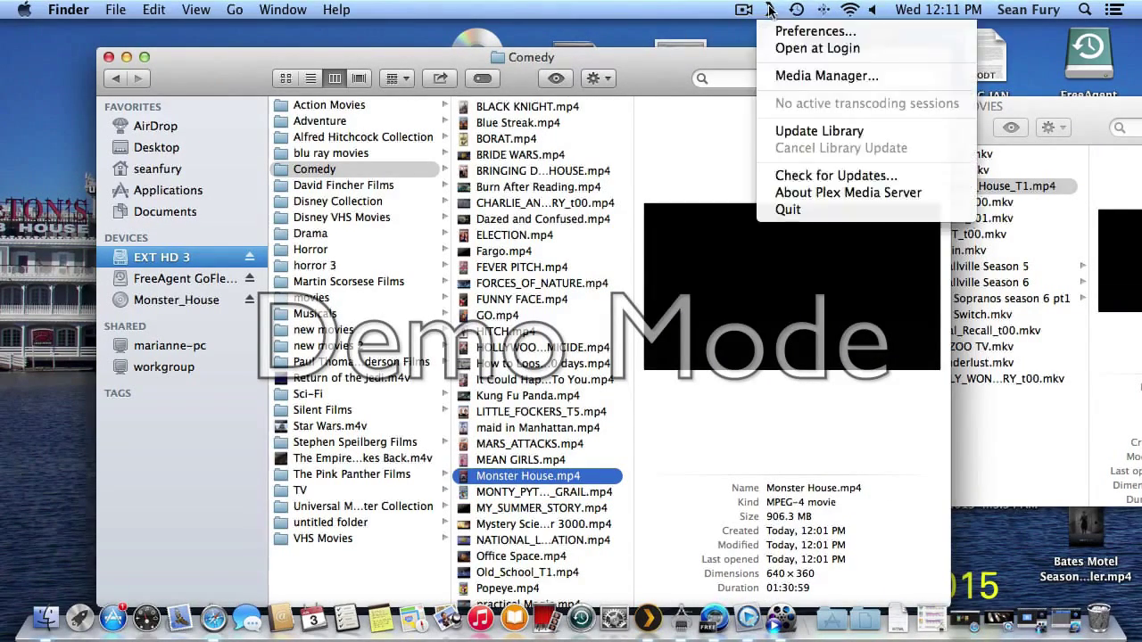
click(779, 76)
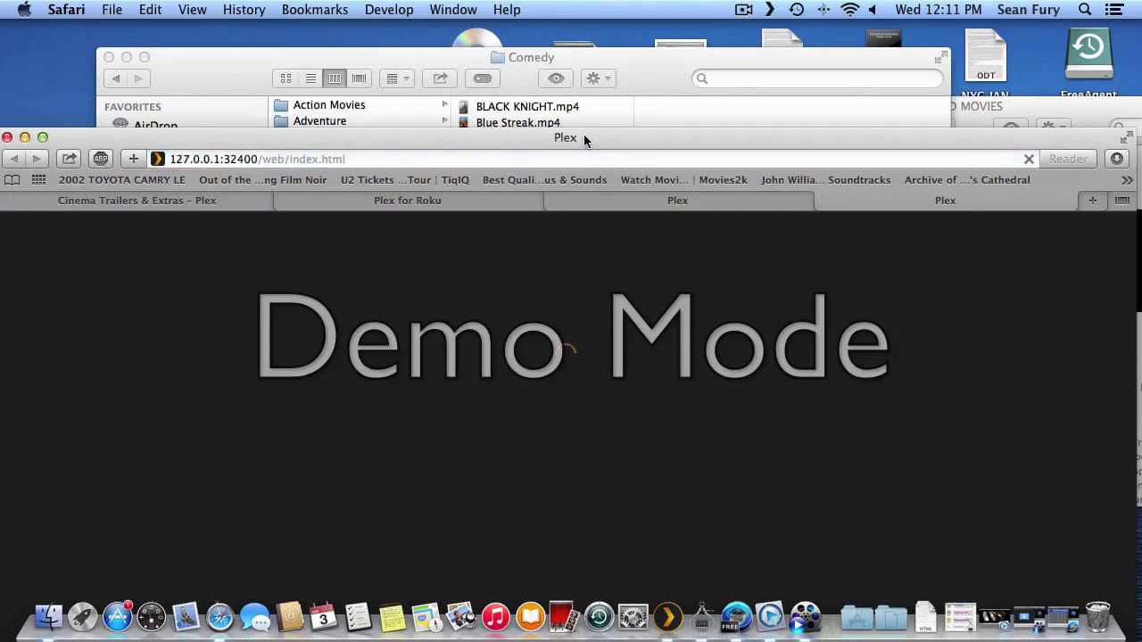
drag(584, 134, 605, 29)
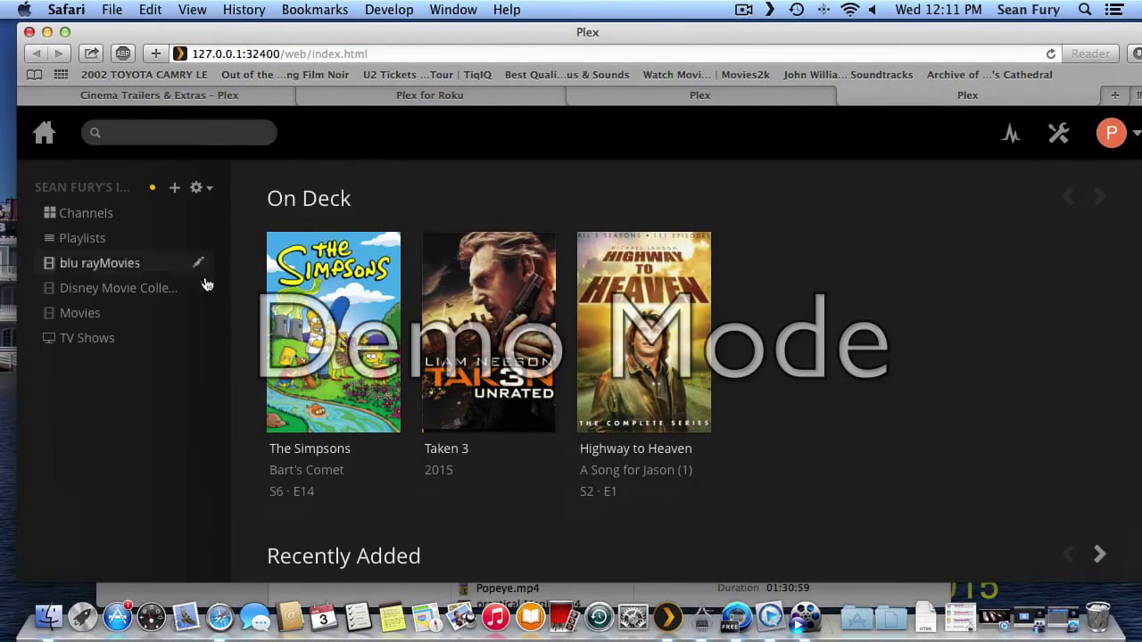
Update the Movies library in Plex and view the Recently Added titles on the home page.
click(115, 313)
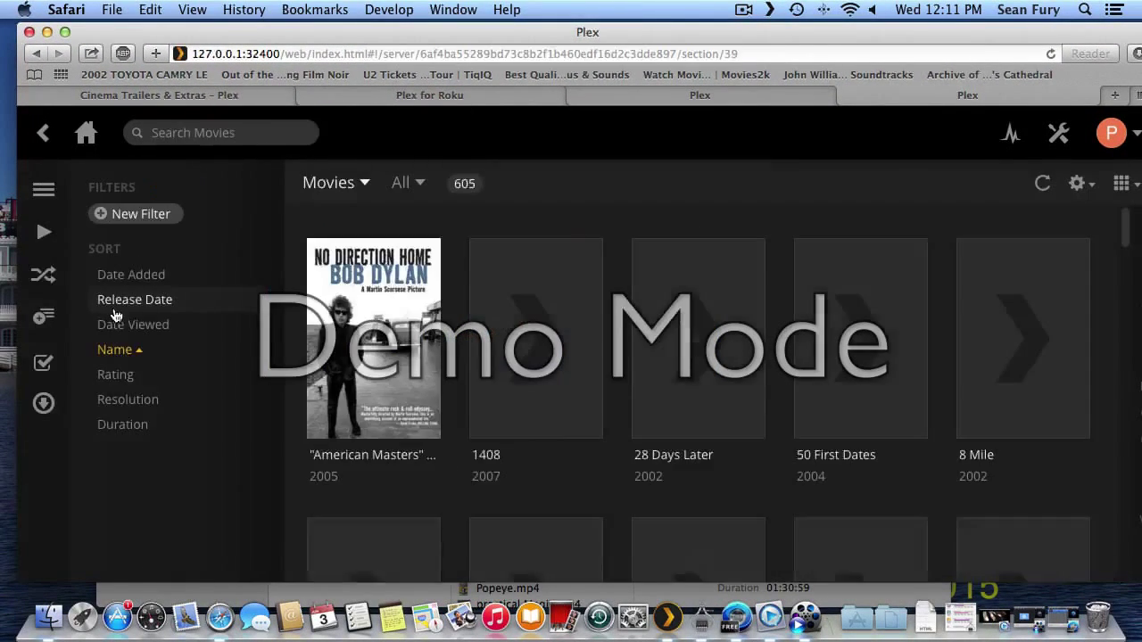
click(1042, 183)
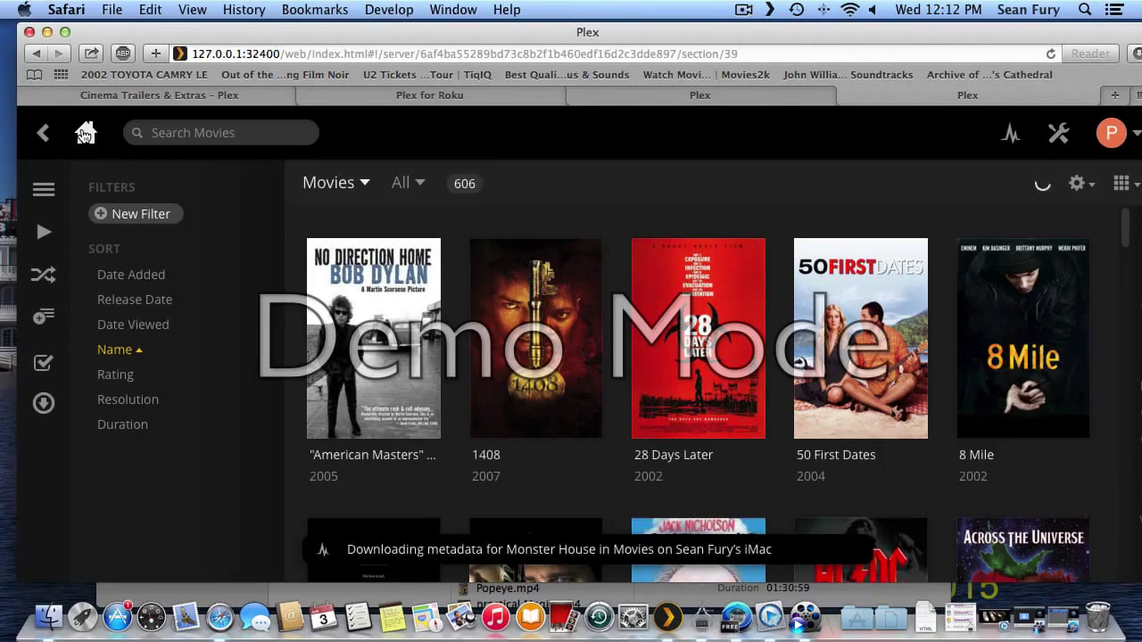
click(85, 134)
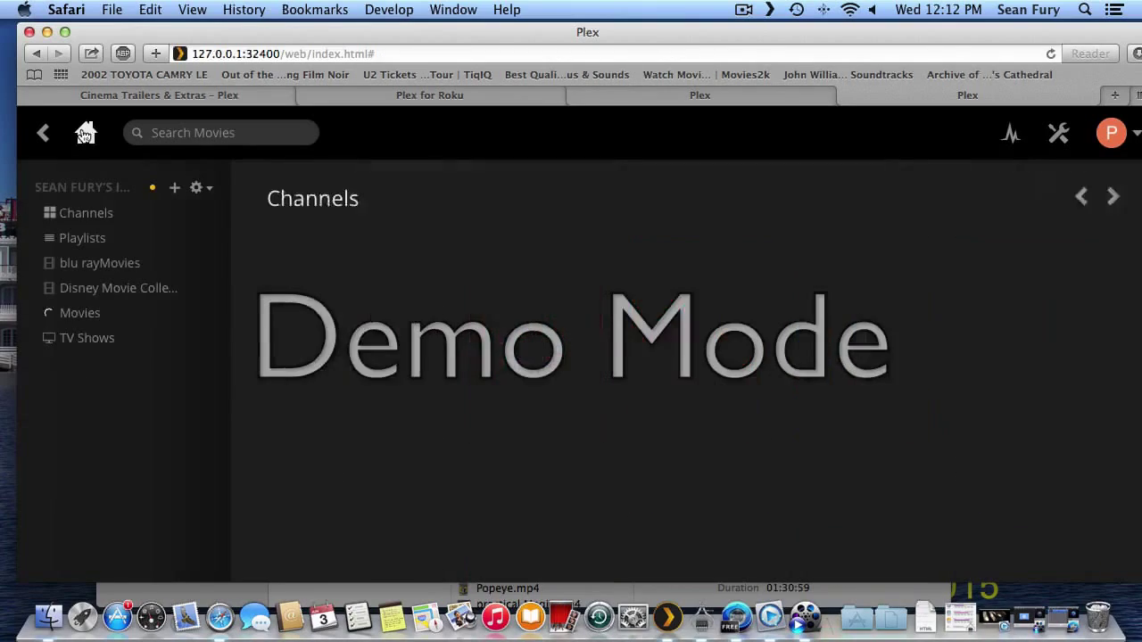
scroll(277, 218, down, 5)
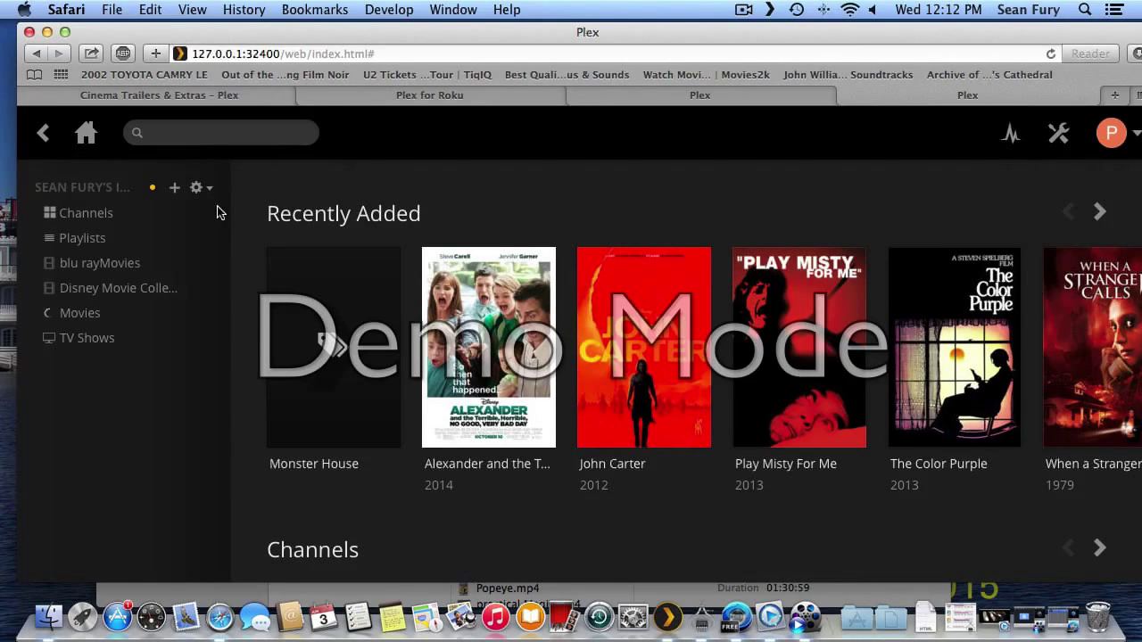
key(XF86AudioRaiseVolume)
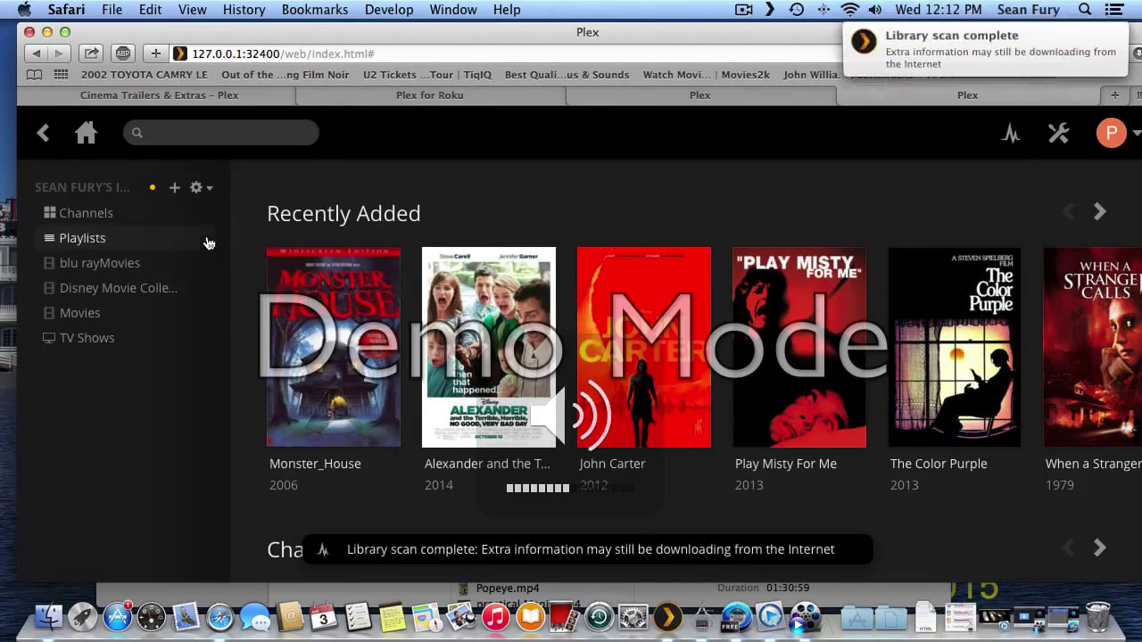
Open the Monster_House movie's details for editing from Recently Added and browse all of its available posters.
mouse_move(330, 403)
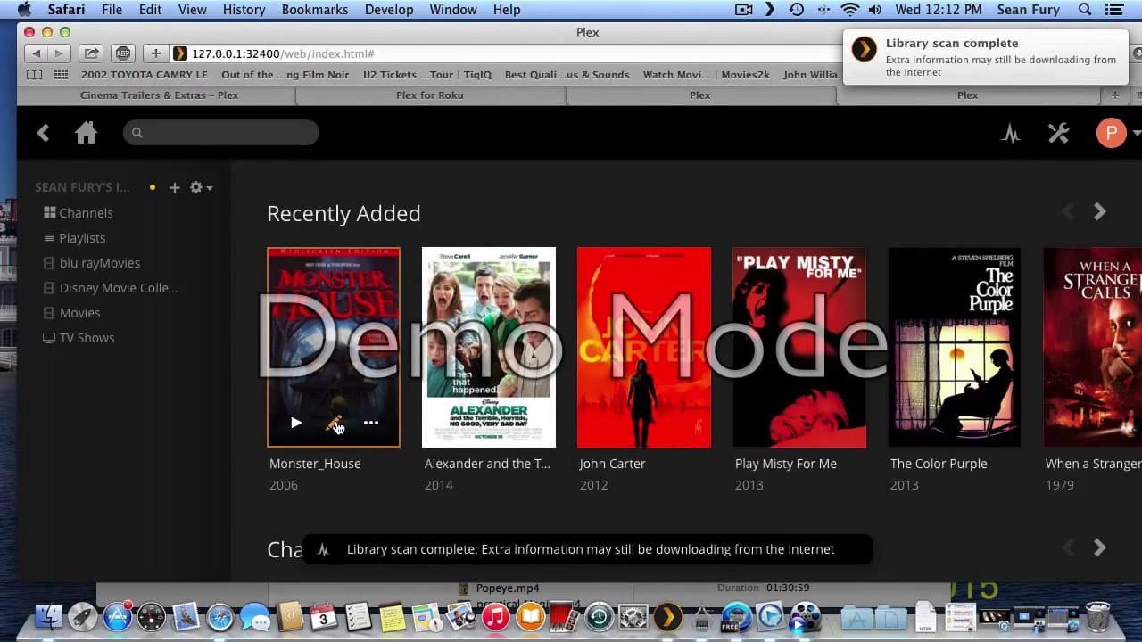
click(336, 427)
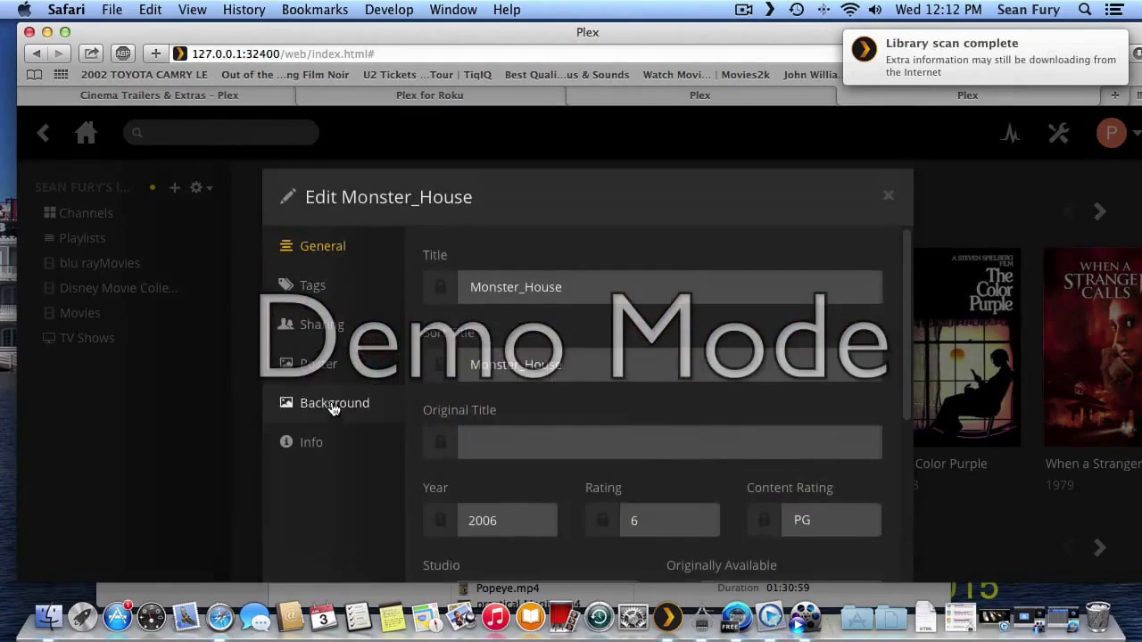
click(331, 384)
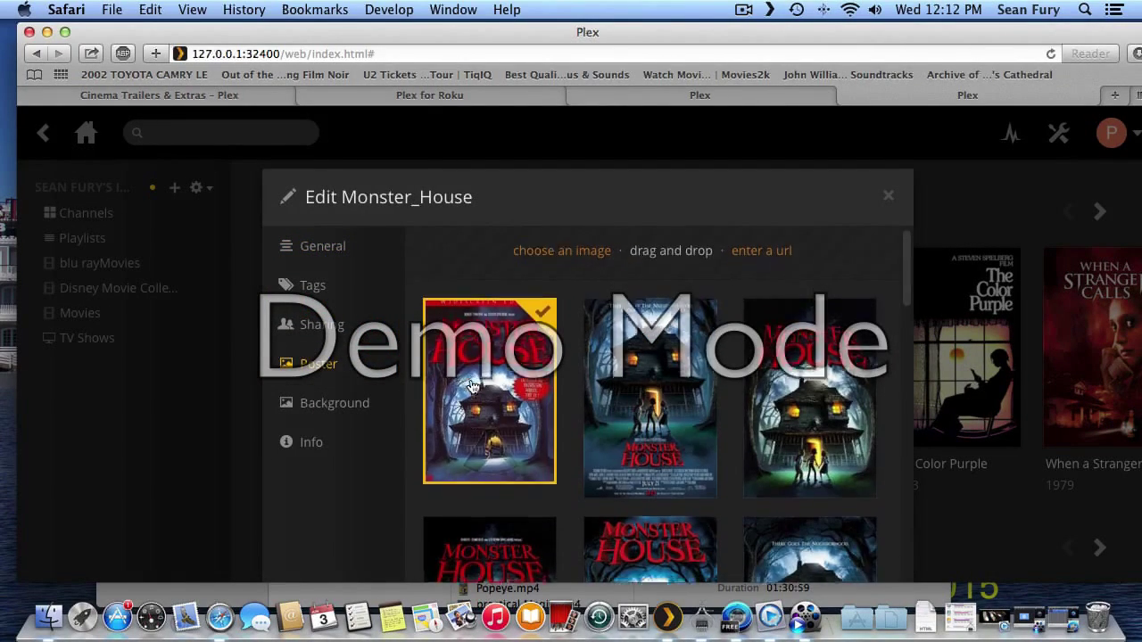
scroll(471, 382, down, 3)
scroll(473, 386, down, 3)
scroll(473, 385, down, 8)
scroll(468, 386, down, 10)
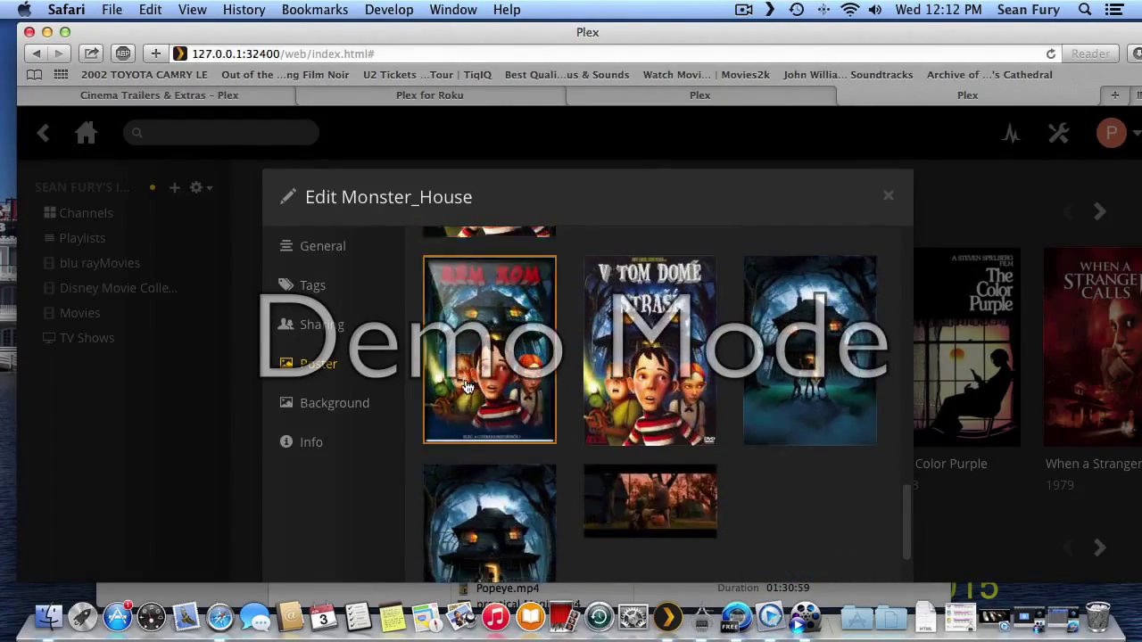
scroll(465, 386, down, 5)
scroll(466, 386, up, 15)
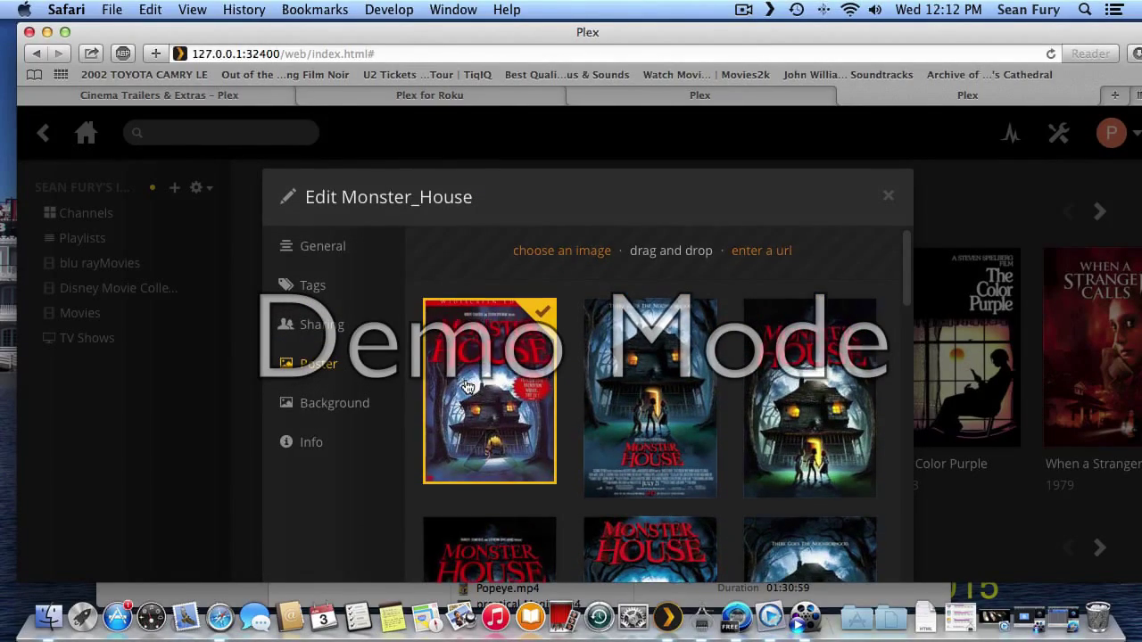
Choose the black-topped Monster House poster with the red title, first in the second row, and save the changes.
scroll(465, 386, down, 3)
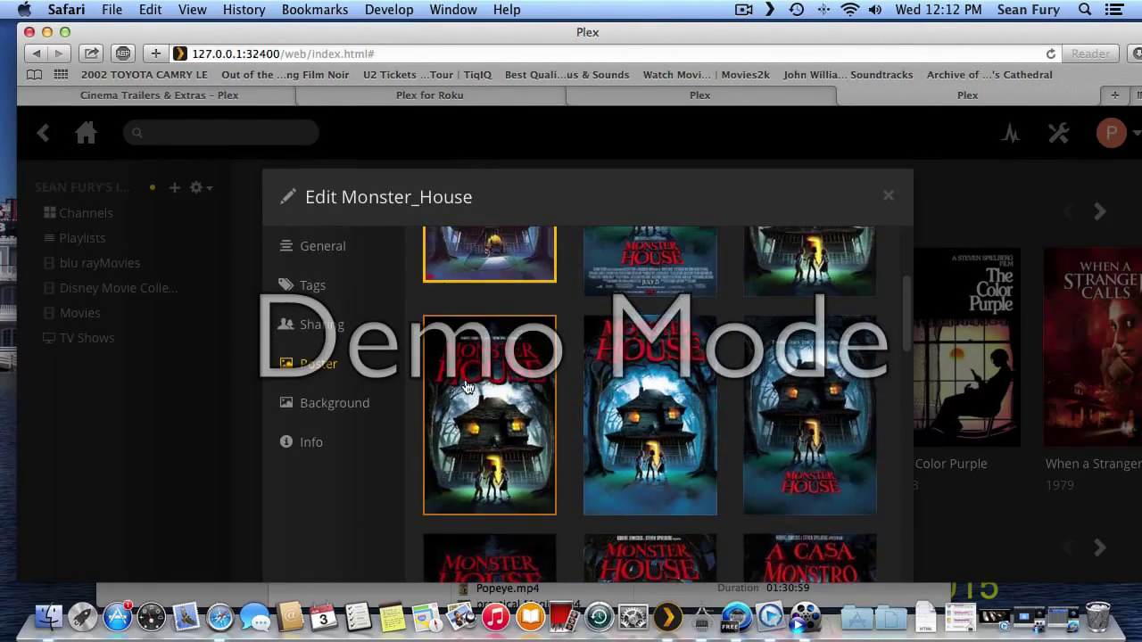
scroll(466, 387, up, 3)
scroll(466, 386, down, 3)
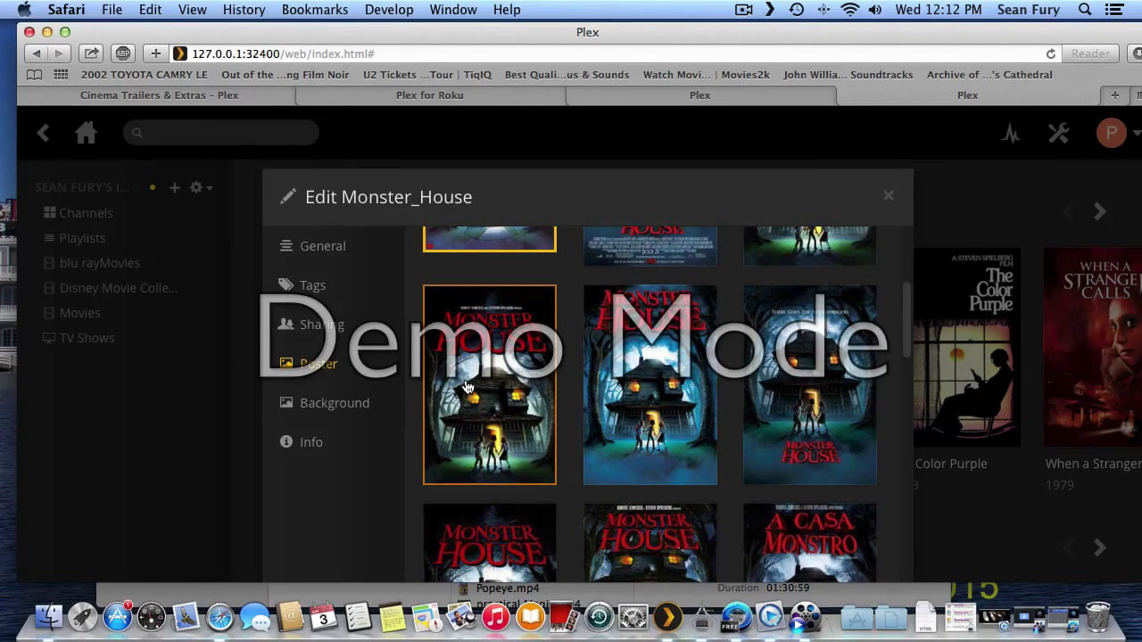
scroll(466, 386, down, 8)
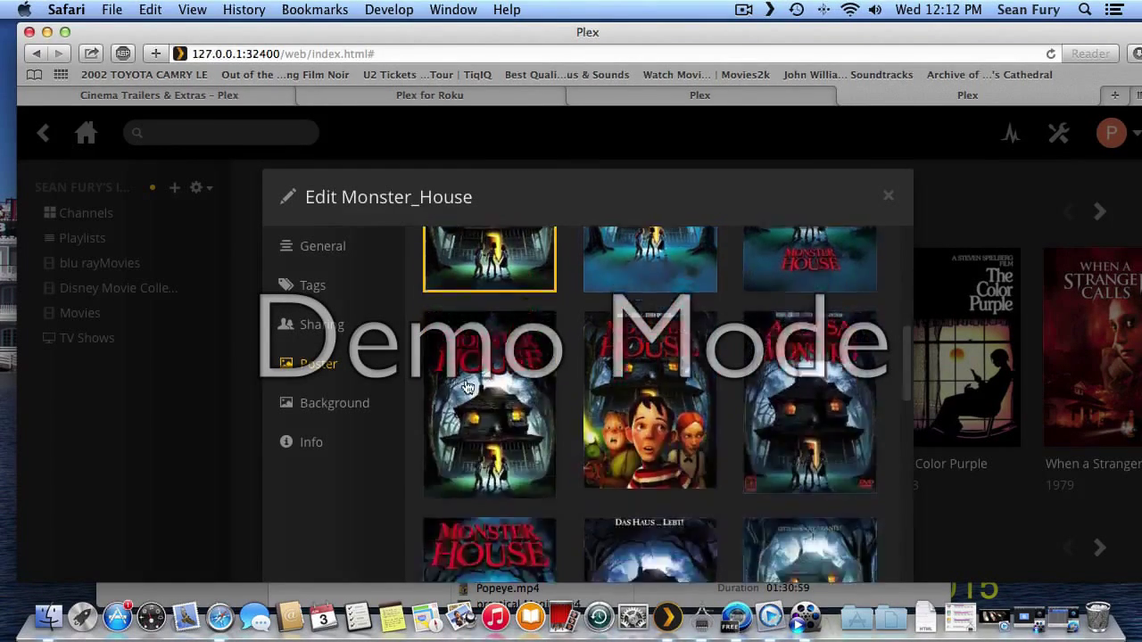
scroll(466, 387, up, 3)
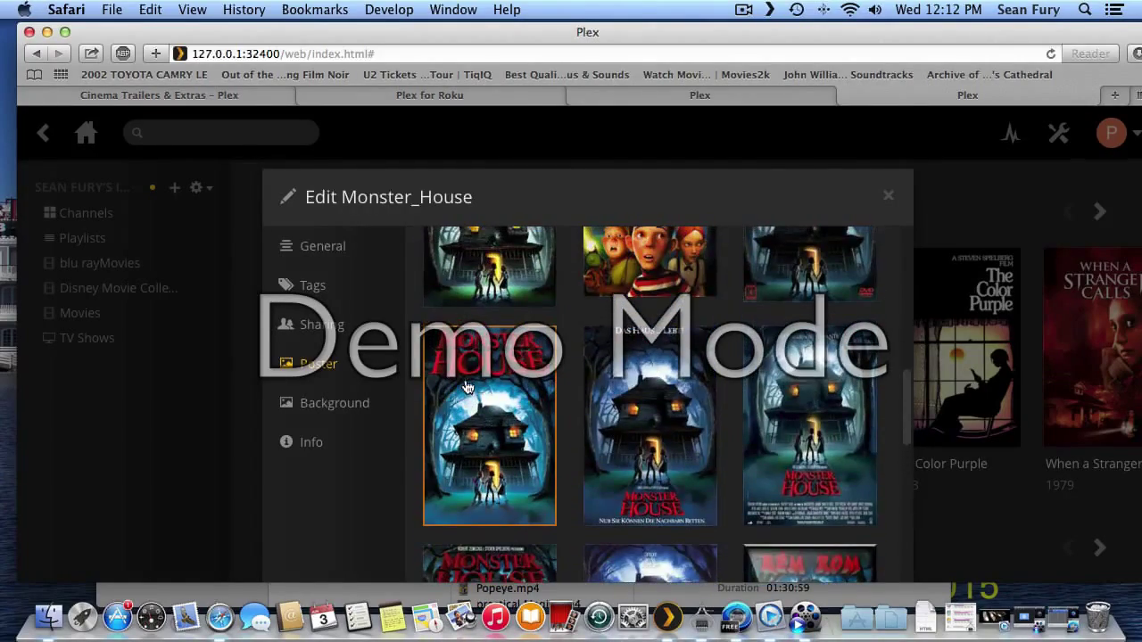
scroll(466, 387, down, 10)
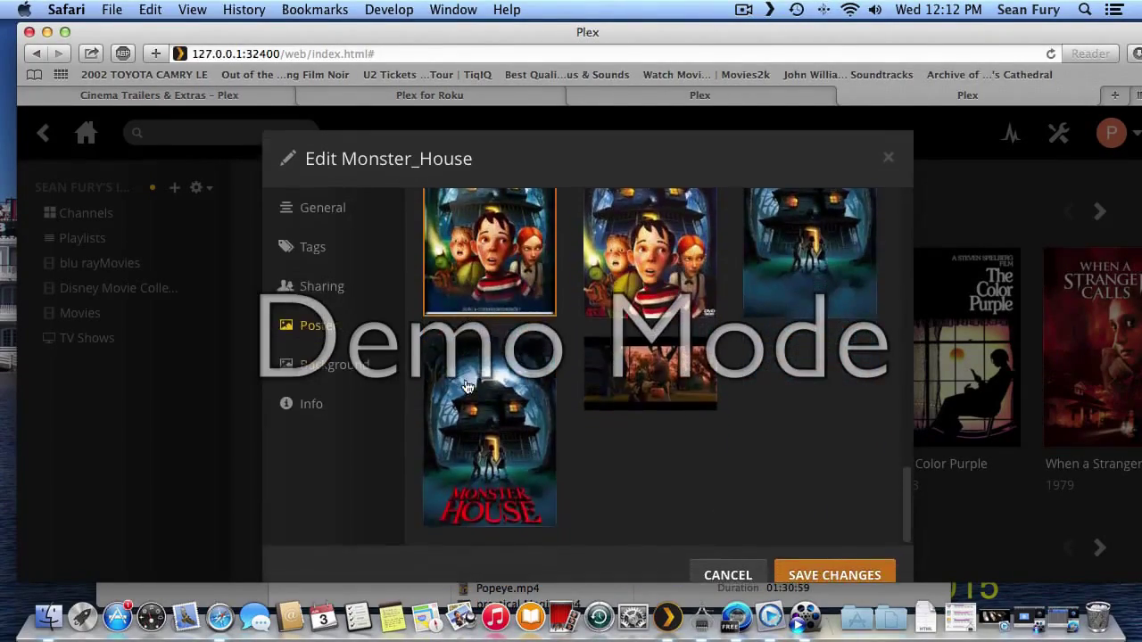
click(854, 490)
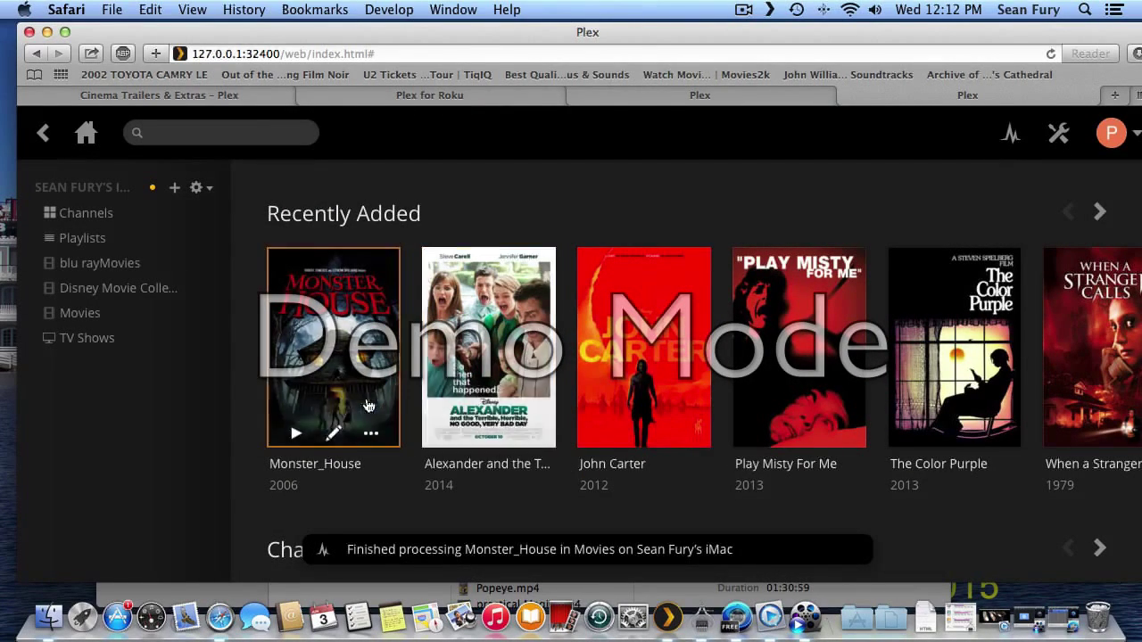
Open the Monster_House movie page and review its details, summary and the trailer under Extras.
click(336, 337)
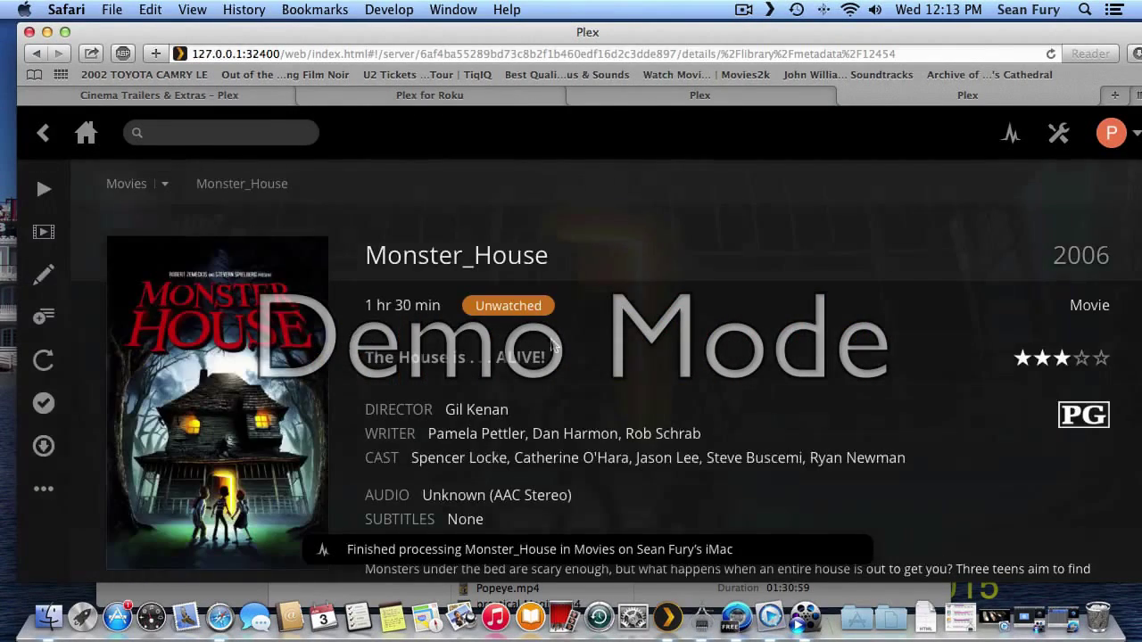
scroll(701, 357, down, 3)
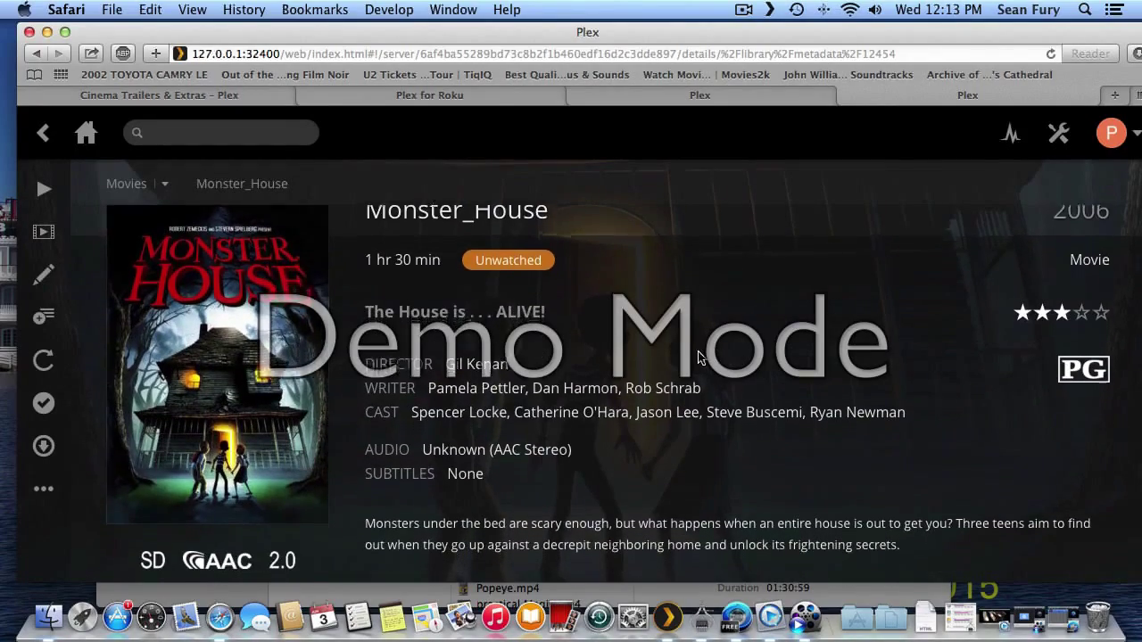
scroll(701, 357, down, 5)
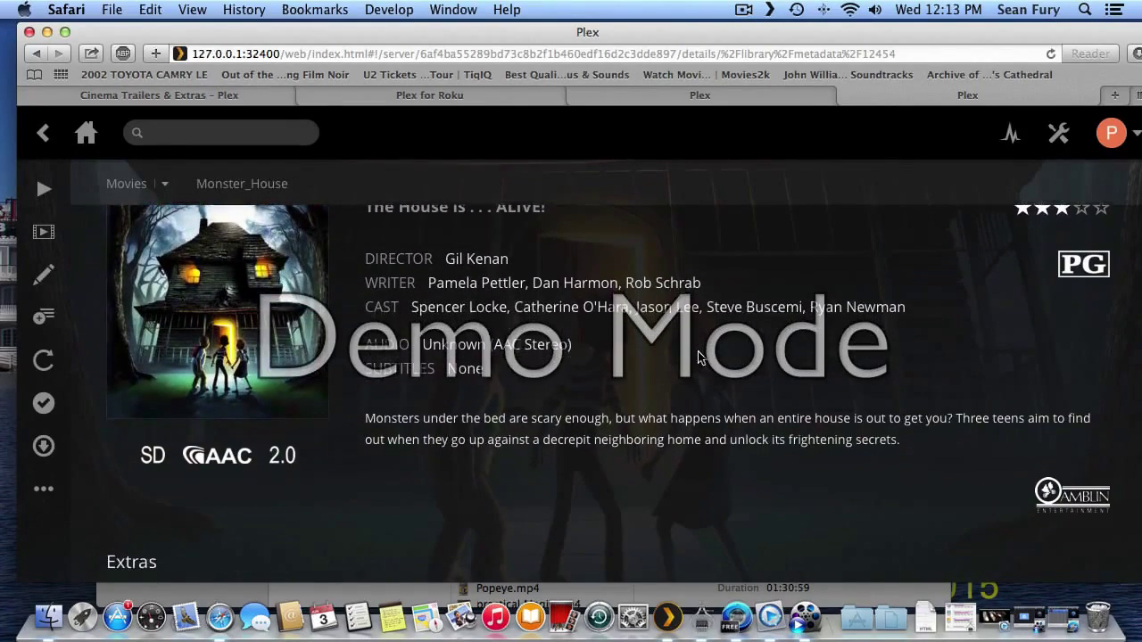
scroll(701, 356, down, 5)
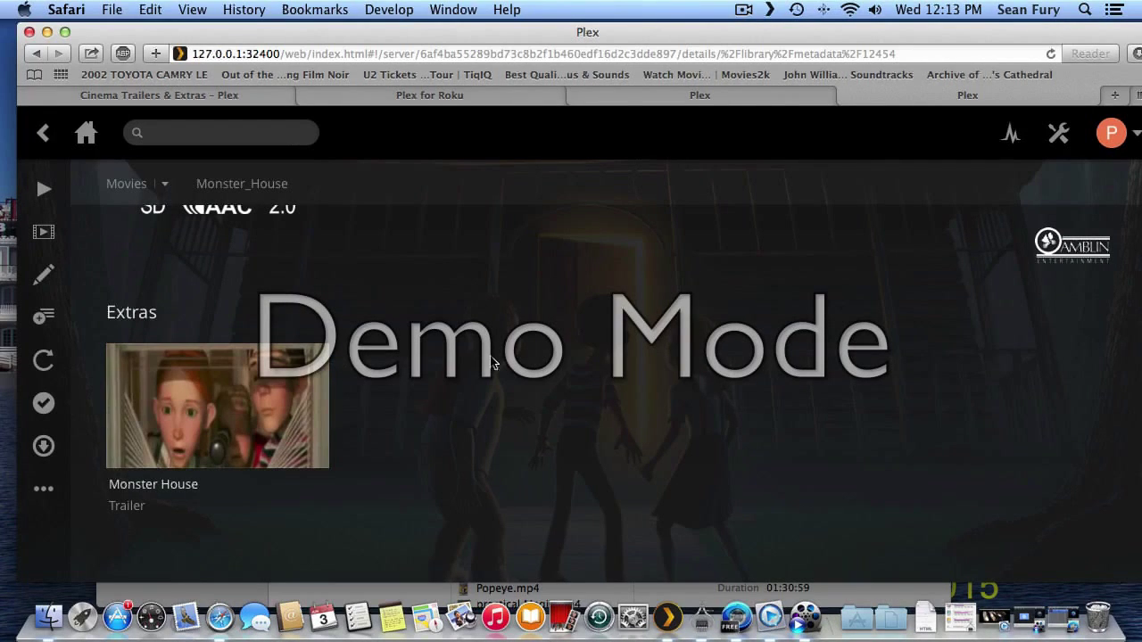
scroll(494, 363, up, 15)
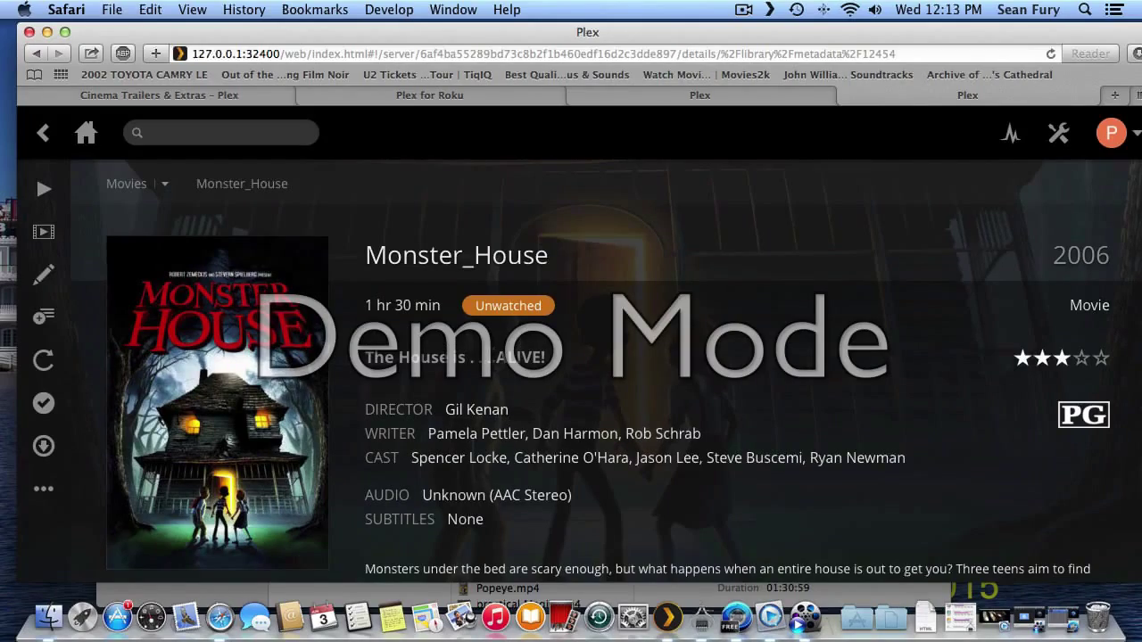
Launch Plex Home Theater from the Mac's Applications collection.
click(855, 618)
key(Down)
key(Down)
key(Down)
key(Down)
key(Down)
key(Down)
key(Down)
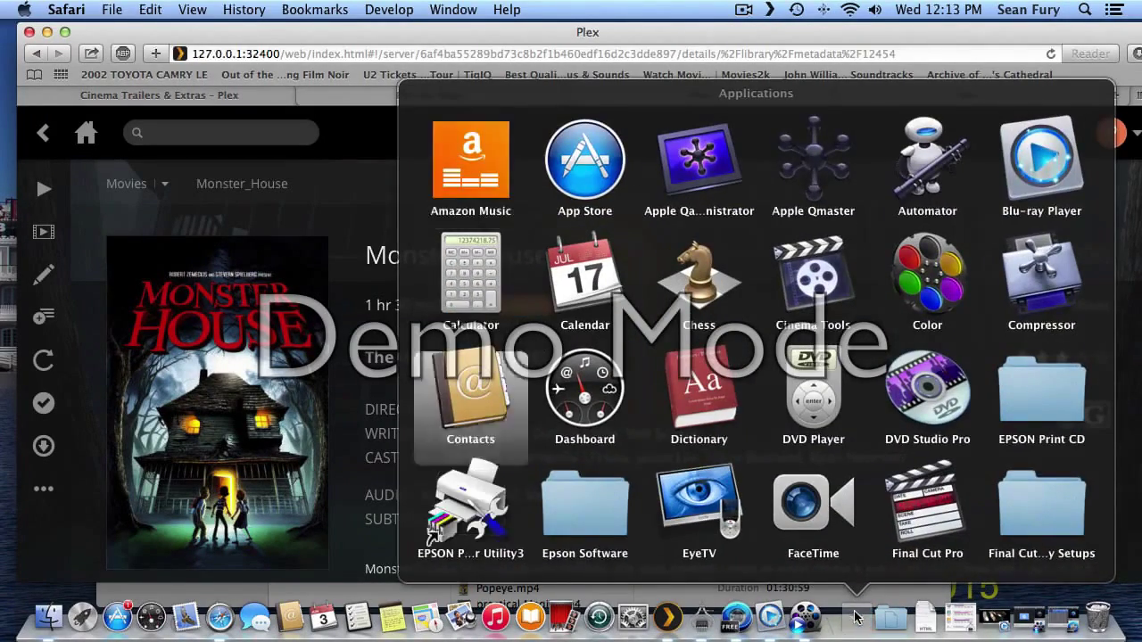
key(Down)
key(Down)
key(Right)
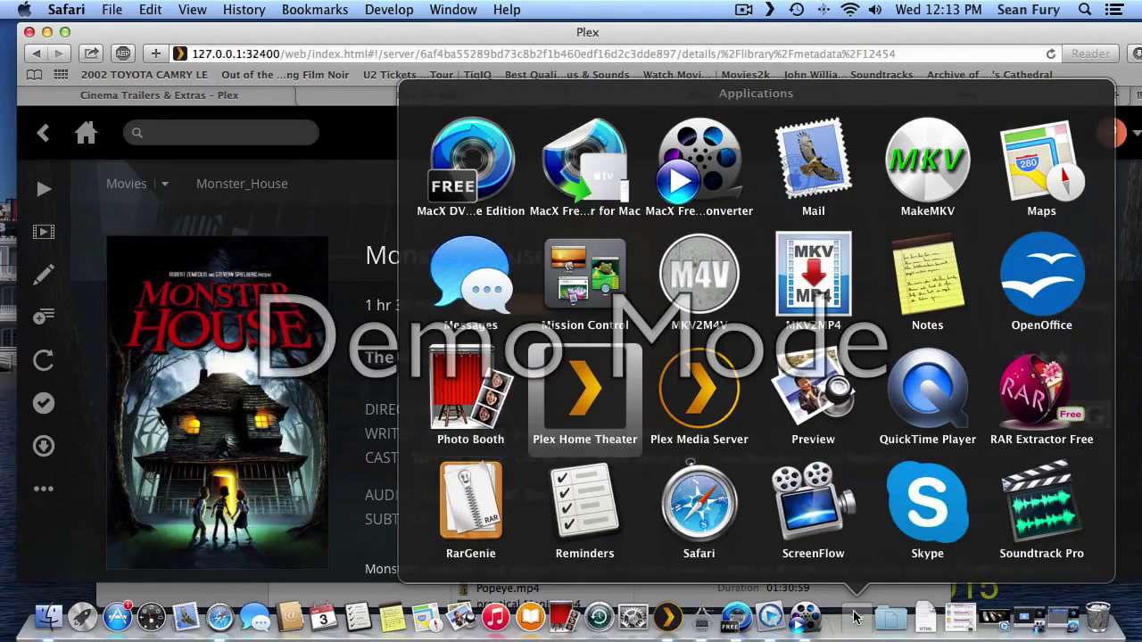
key(Return)
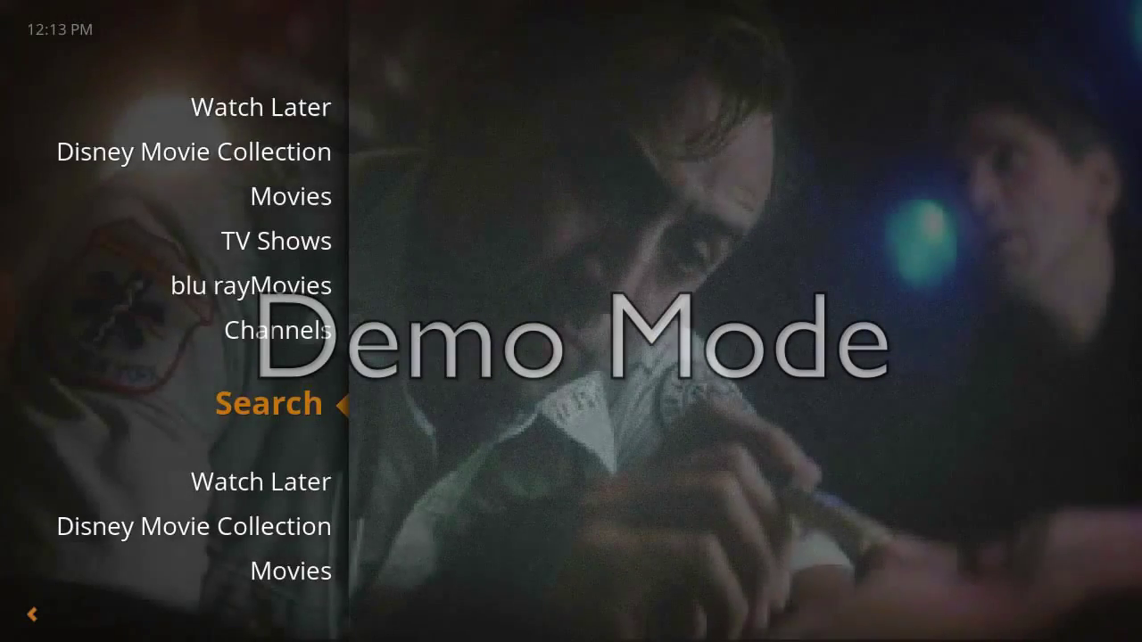
Go to the Movies library on the Plex Home Theater home screen and move into its featured titles.
key(Up)
key(Up)
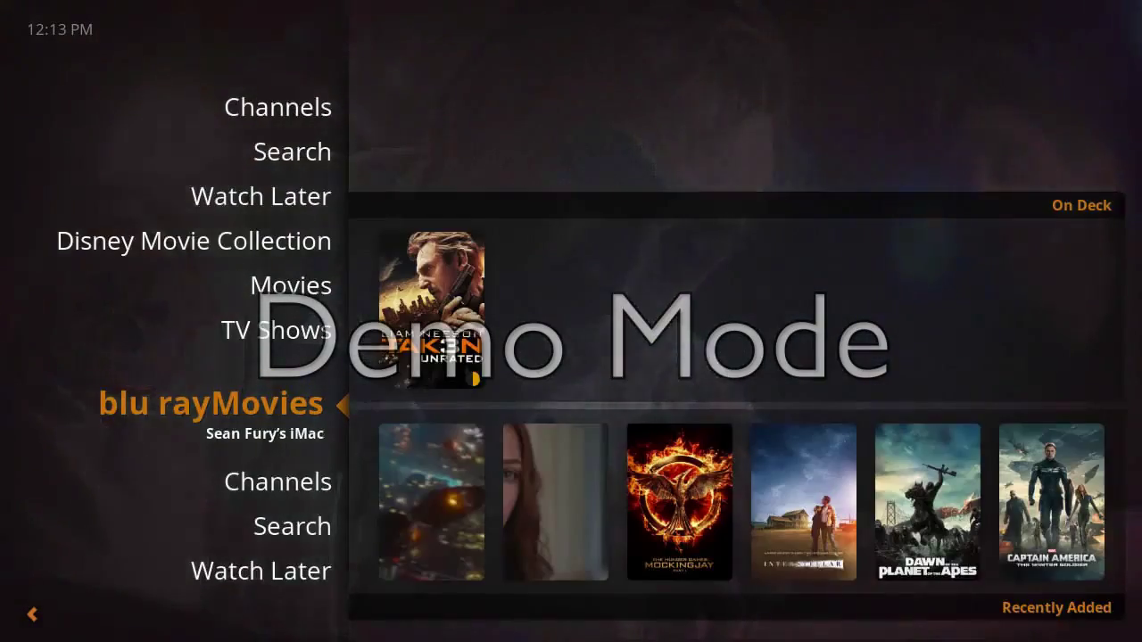
key(Up)
key(Up)
key(Right)
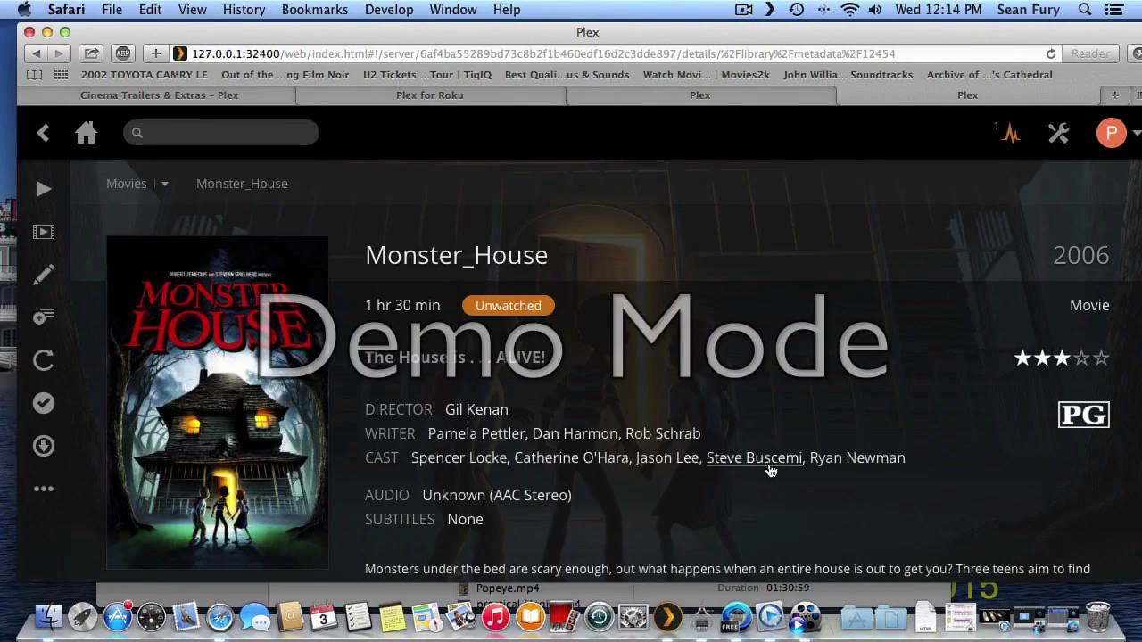
Switch to MacX DVD Ripper Mac Free Edition and view the title list of the Monster House disc.
click(736, 619)
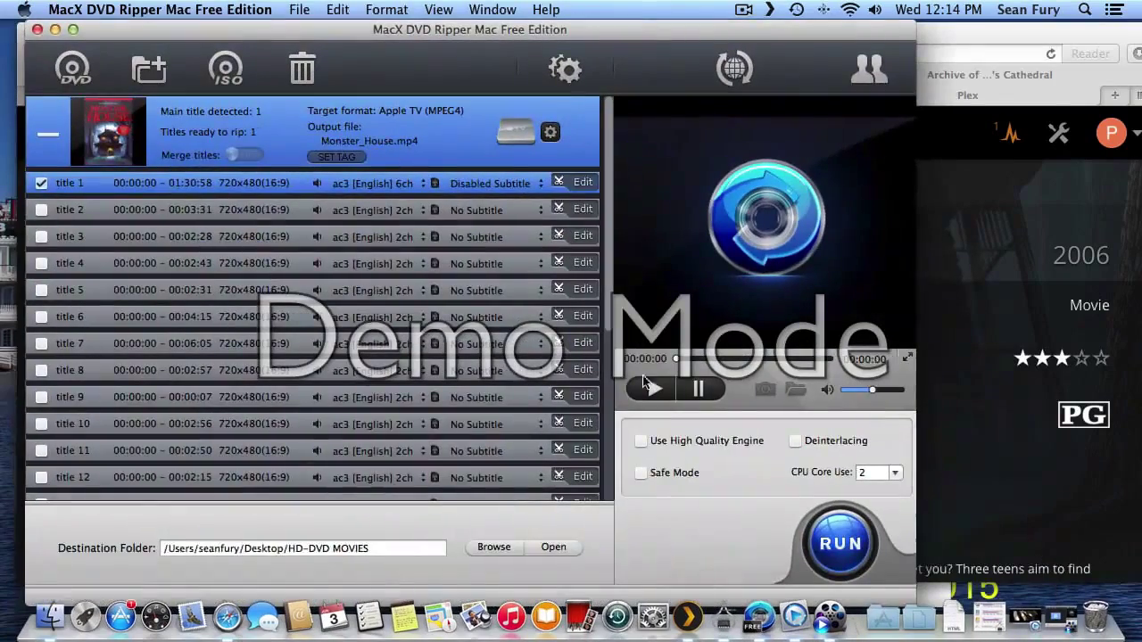
scroll(605, 330, down, 1)
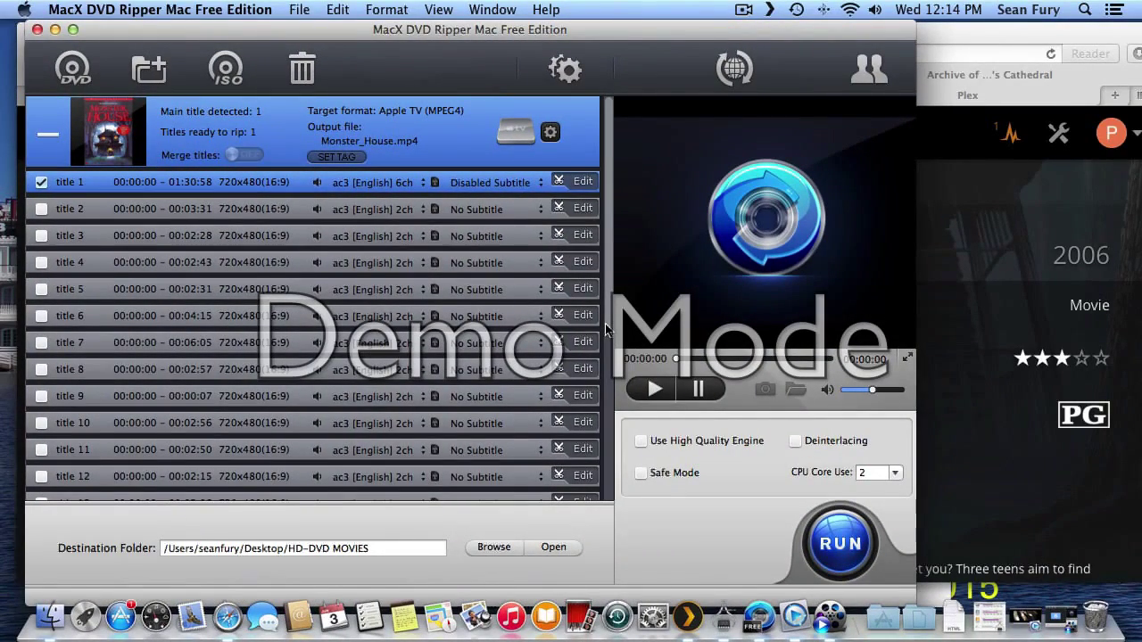